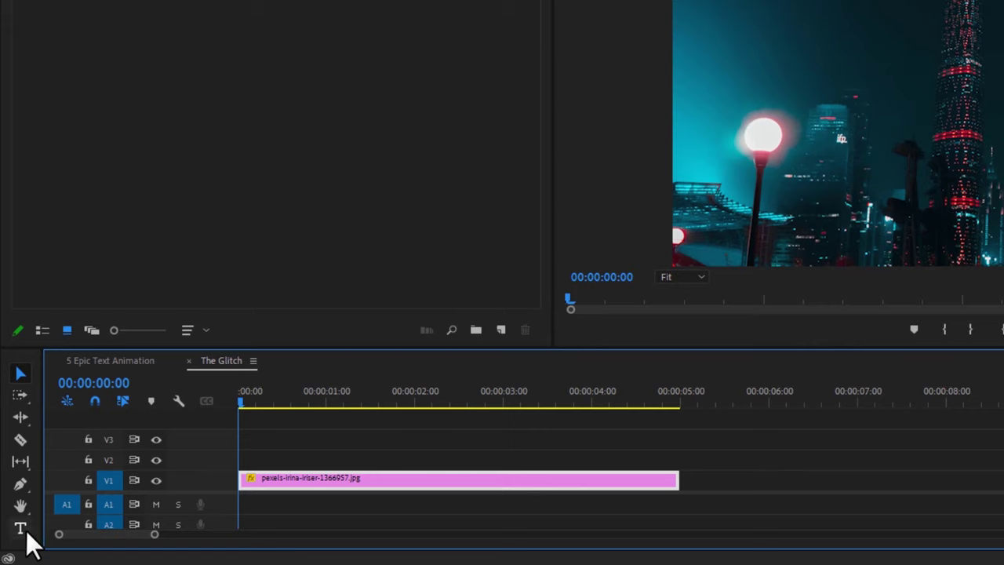
# Step: Type THE GLITCH as a new title over the city footage
pyautogui.click(24, 532)
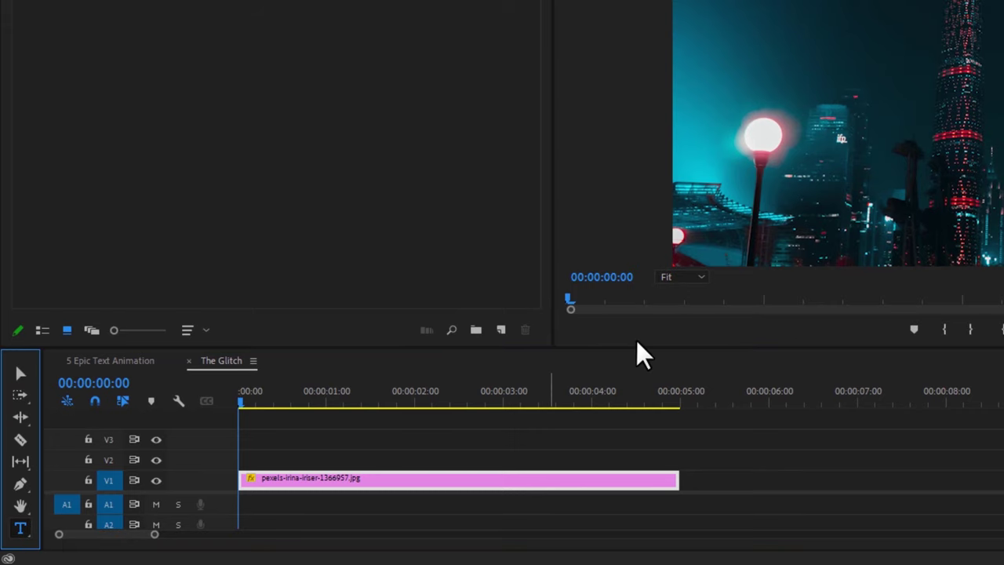
pyautogui.click(845, 71)
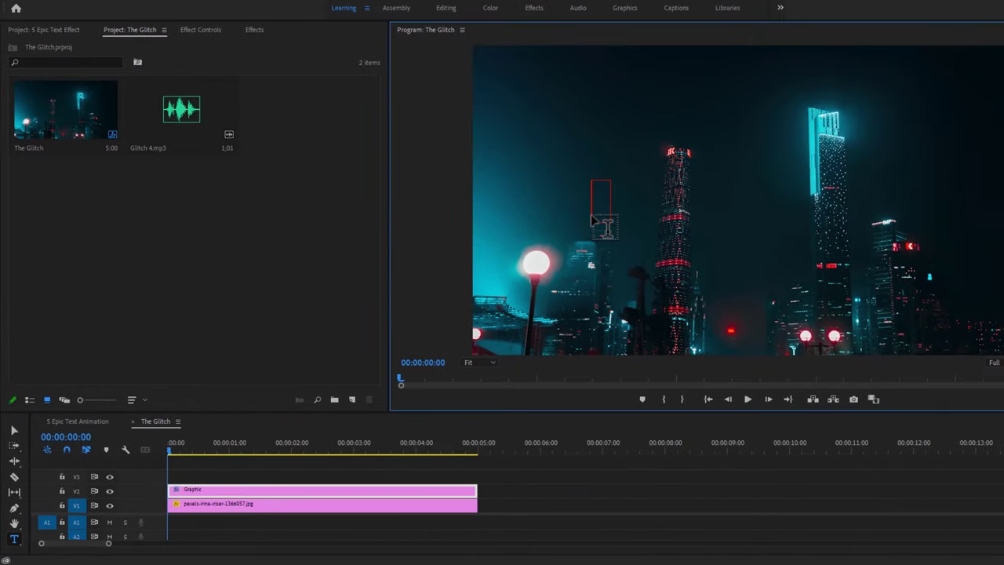
pyautogui.write('THE GLITCH')
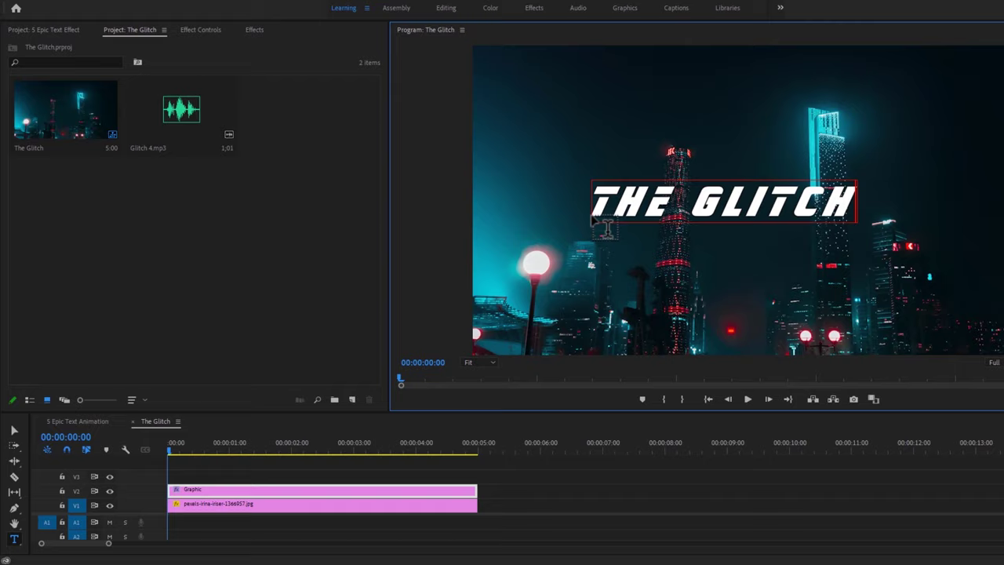
# Step: Keep the title in Sonic XBd BT and centre it horizontally using Essential Graphics
pyautogui.click(267, 9)
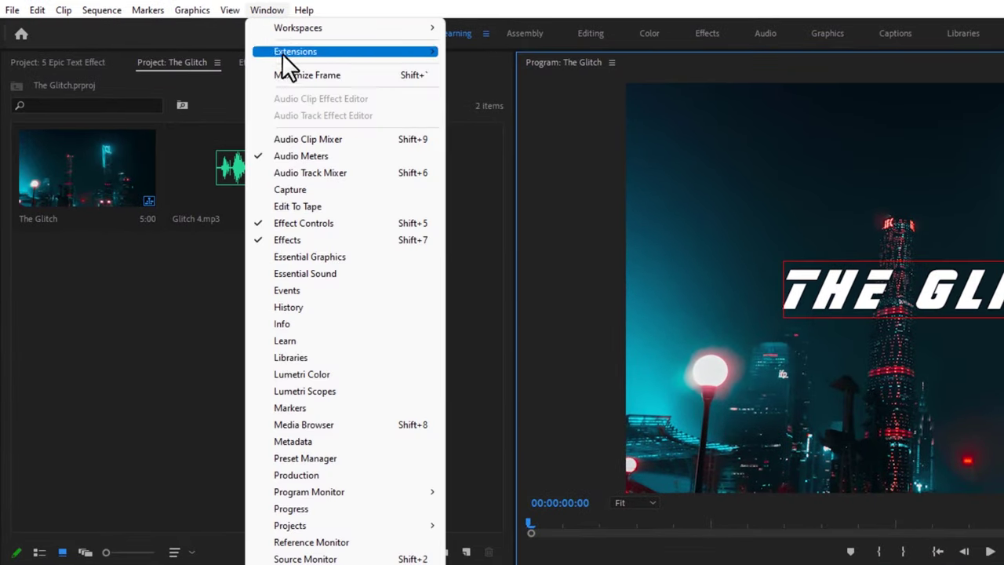
pyautogui.click(320, 256)
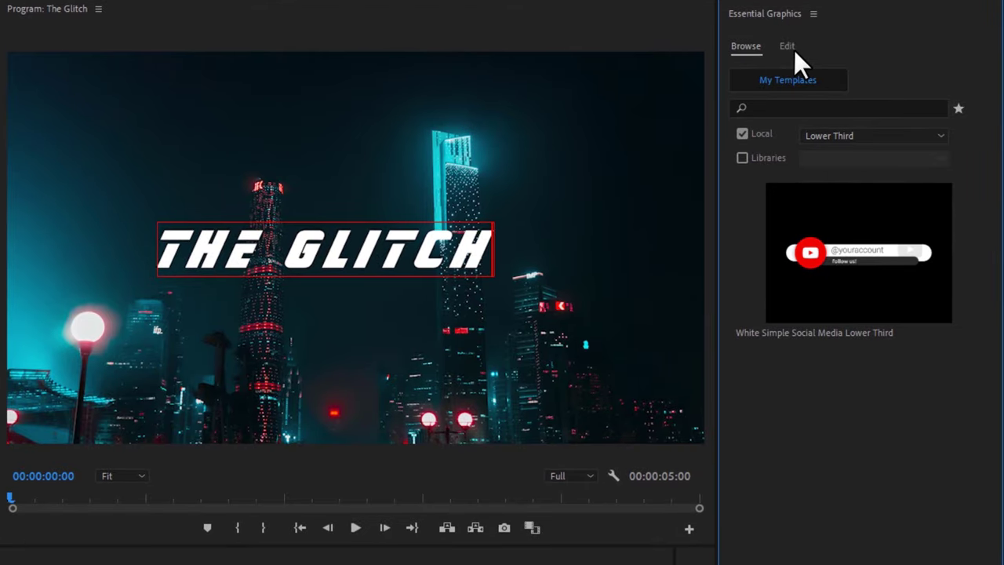
pyautogui.click(794, 49)
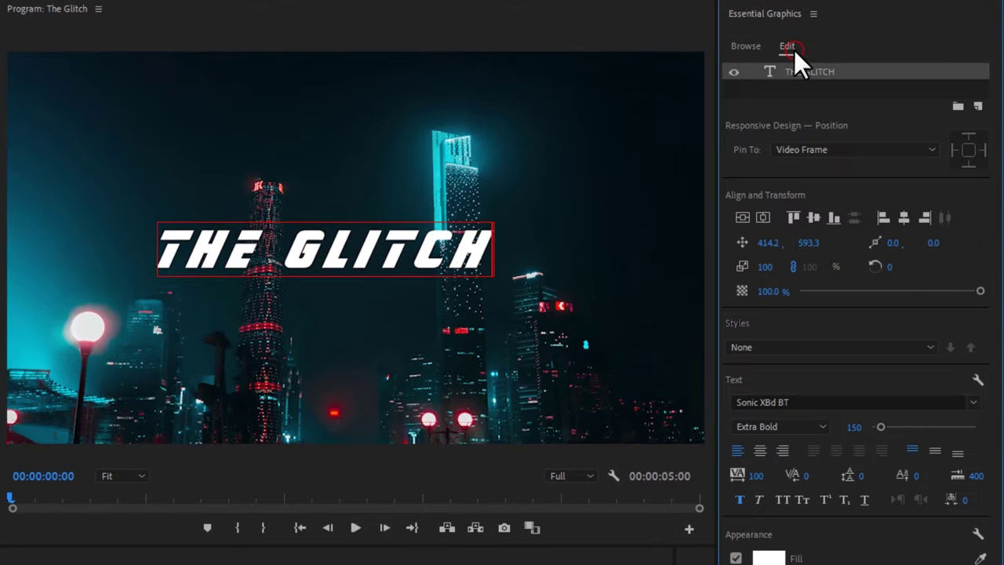
pyautogui.moveTo(489, 249); pyautogui.dragTo(118, 252)
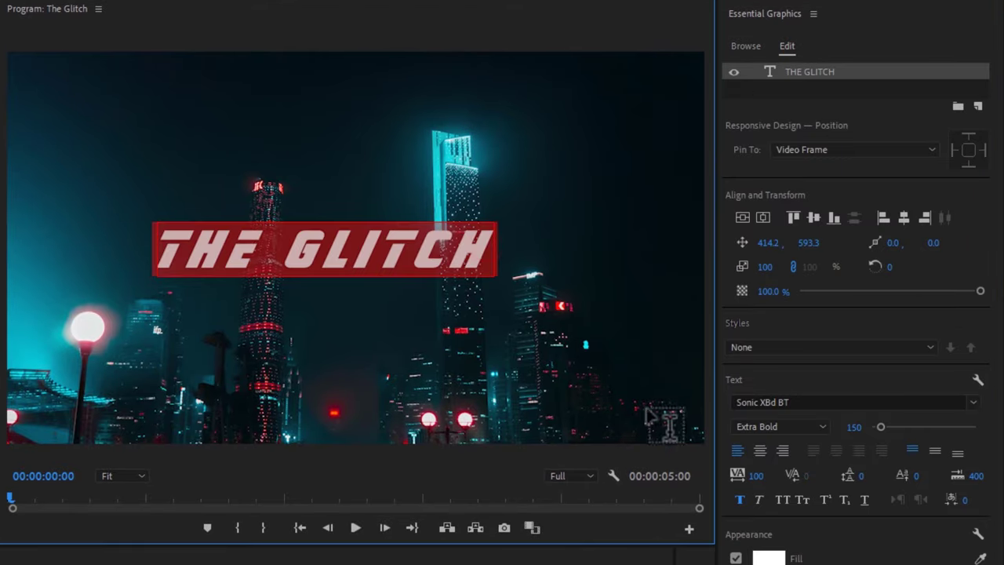
pyautogui.click(811, 399)
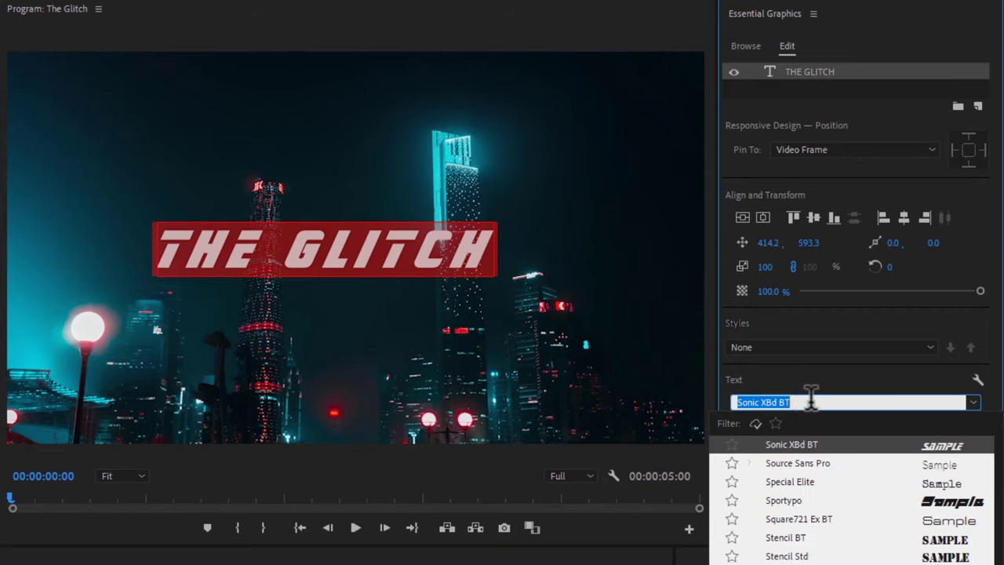
pyautogui.click(831, 445)
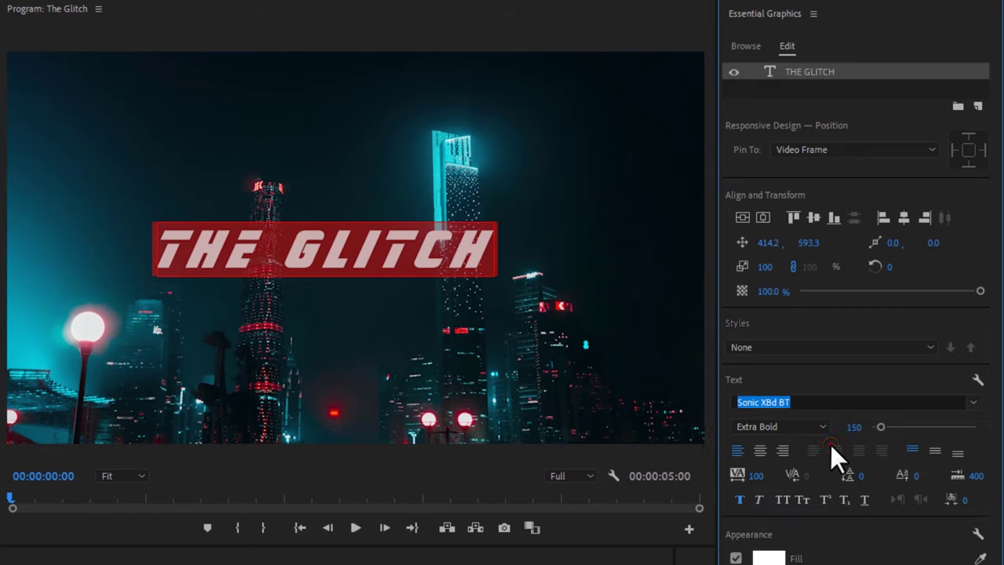
pyautogui.click(763, 217)
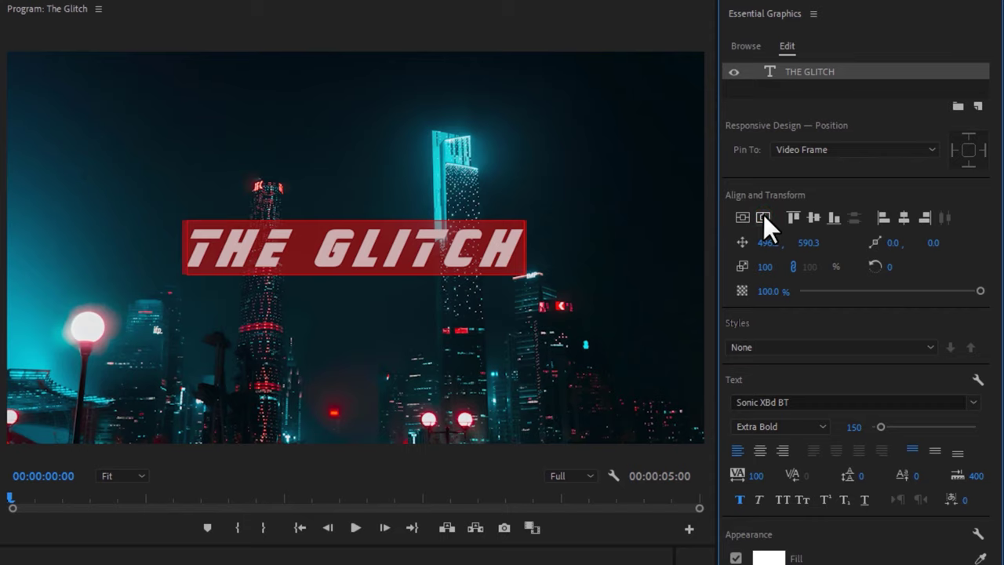
pyautogui.click(814, 14)
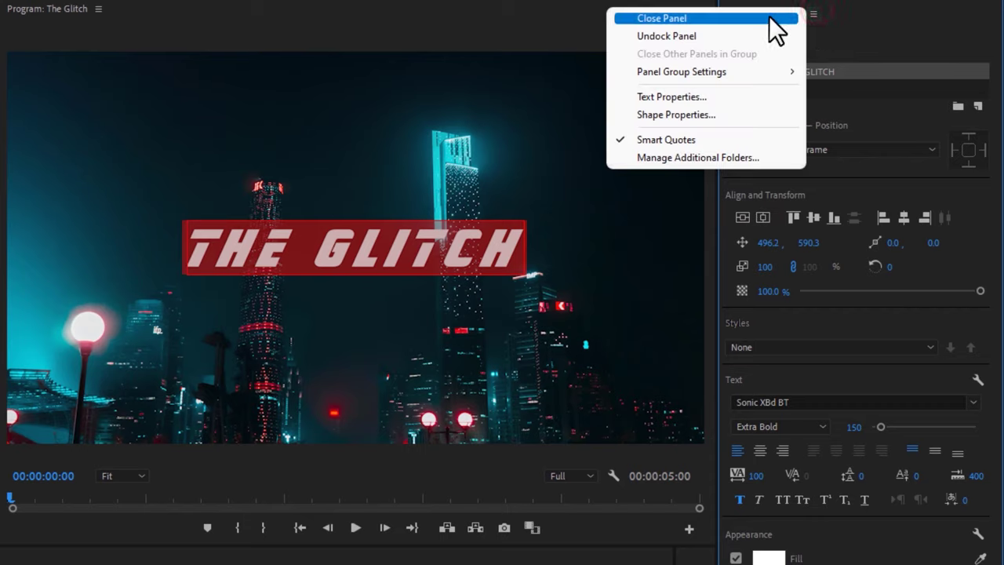
pyautogui.click(773, 18)
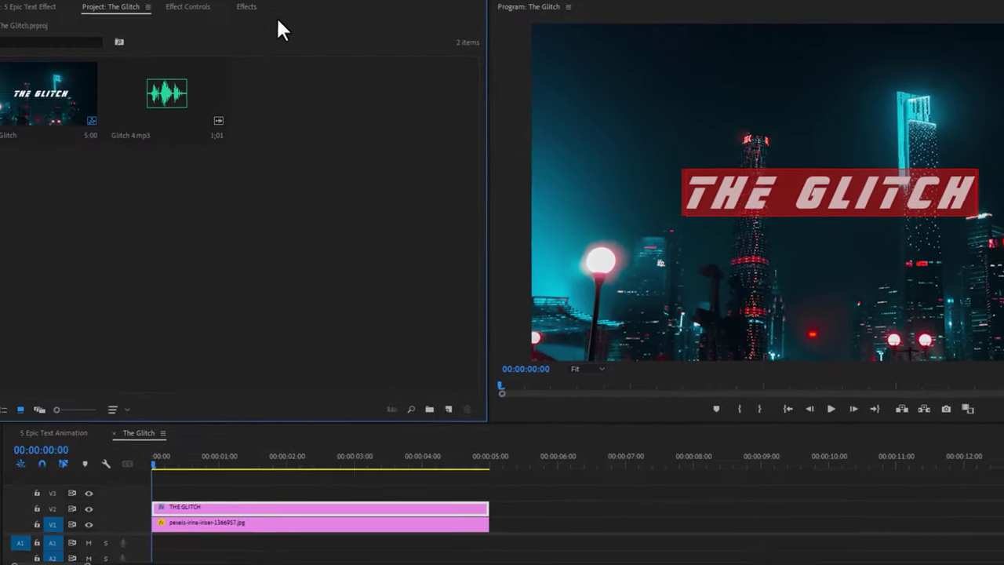
# Step: Apply the Block Dissolve effect to THE GLITCH title clip
pyautogui.click(274, 8)
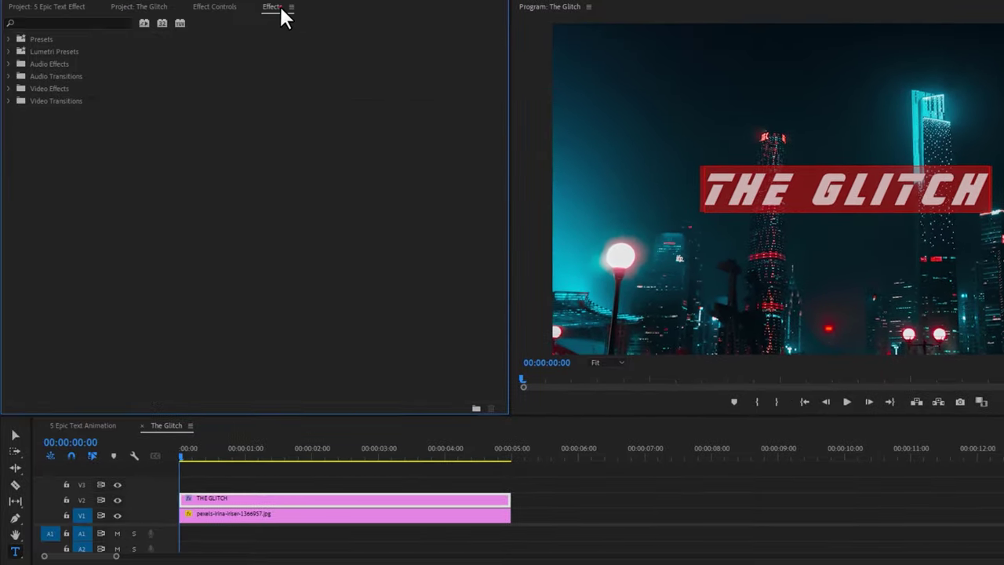
pyautogui.click(121, 22)
pyautogui.write('Block D')
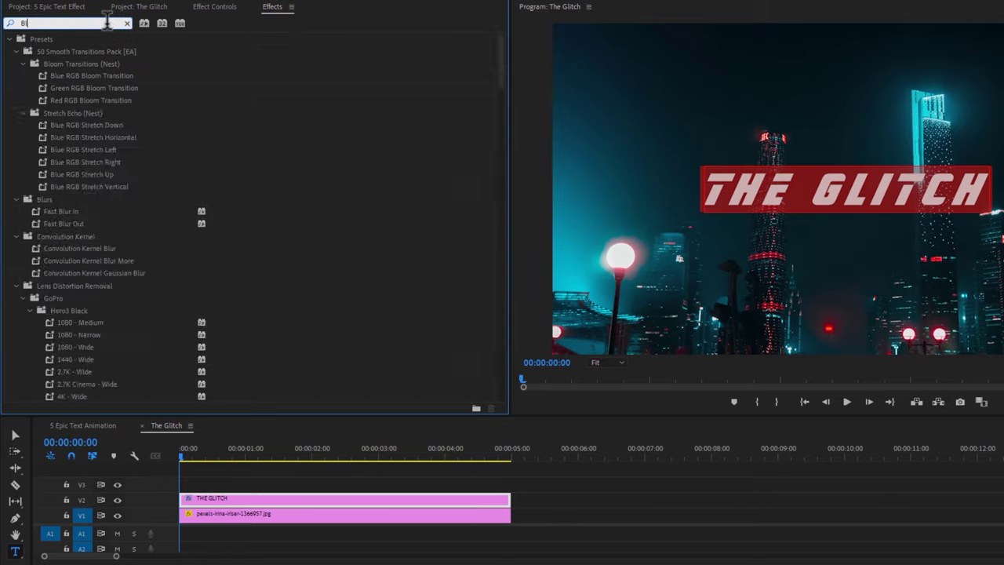
pyautogui.write('iss')
pyautogui.moveTo(100, 109); pyautogui.dragTo(243, 500)
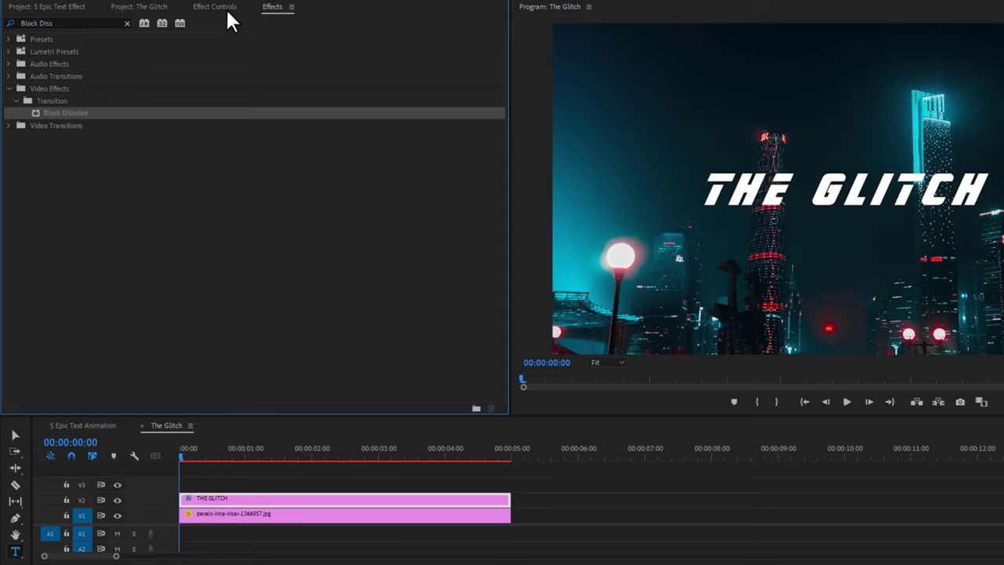
# Step: Set Block Dissolve's block width and block height to 100
pyautogui.click(227, 14)
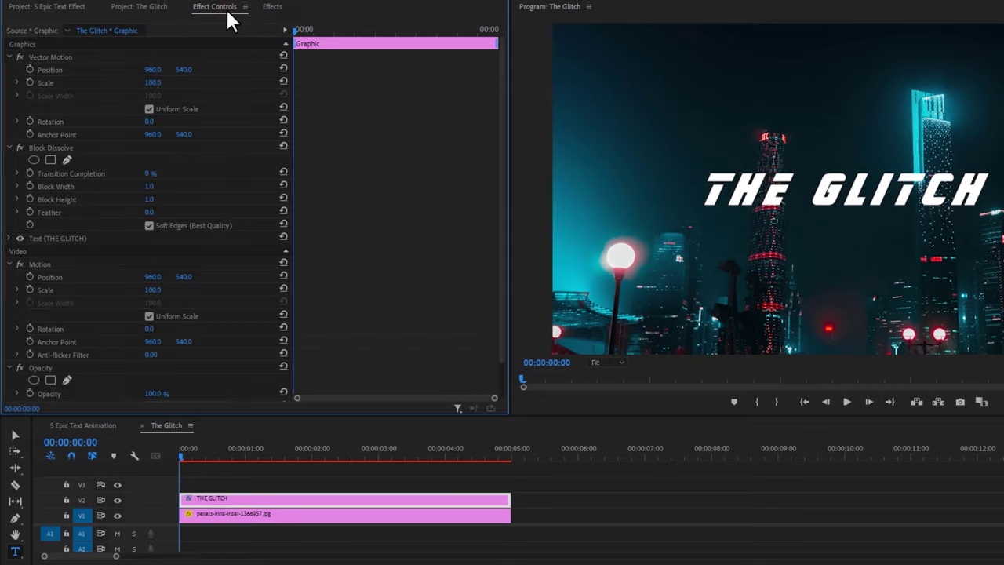
pyautogui.click(80, 148)
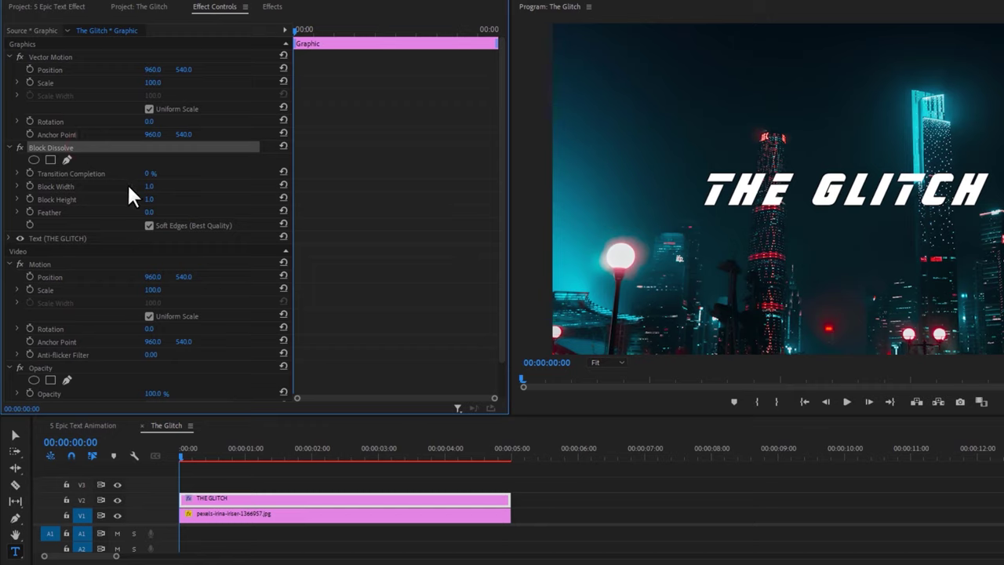
pyautogui.click(180, 186)
pyautogui.write('100')
pyautogui.press('Tab')
pyautogui.write('100')
pyautogui.press('Return')
# Step: Keyframe Transition Completion from 100% to 0% over ten frames and preview it
pyautogui.click(148, 173)
pyautogui.write('100')
pyautogui.press('Return')
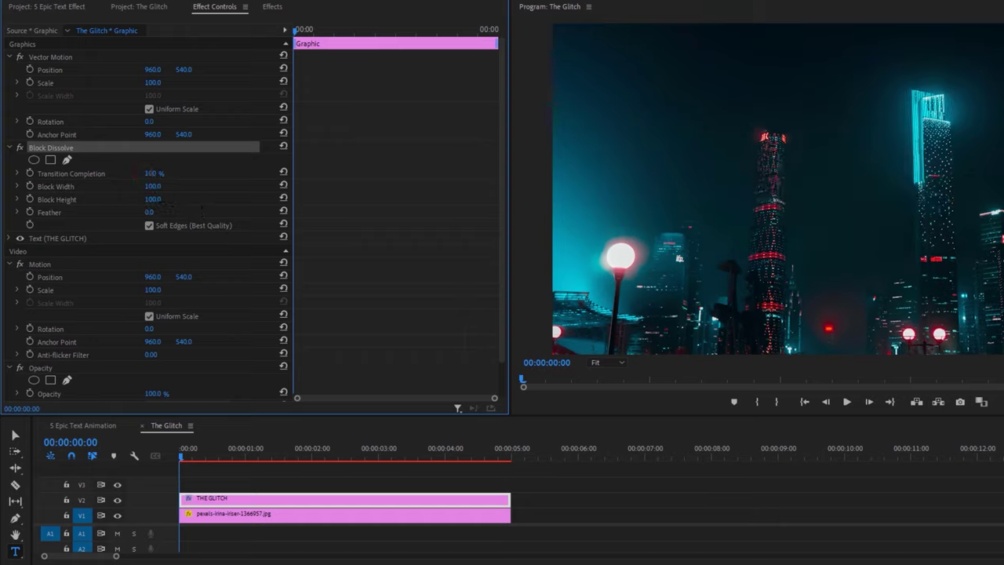
pyautogui.click(30, 174)
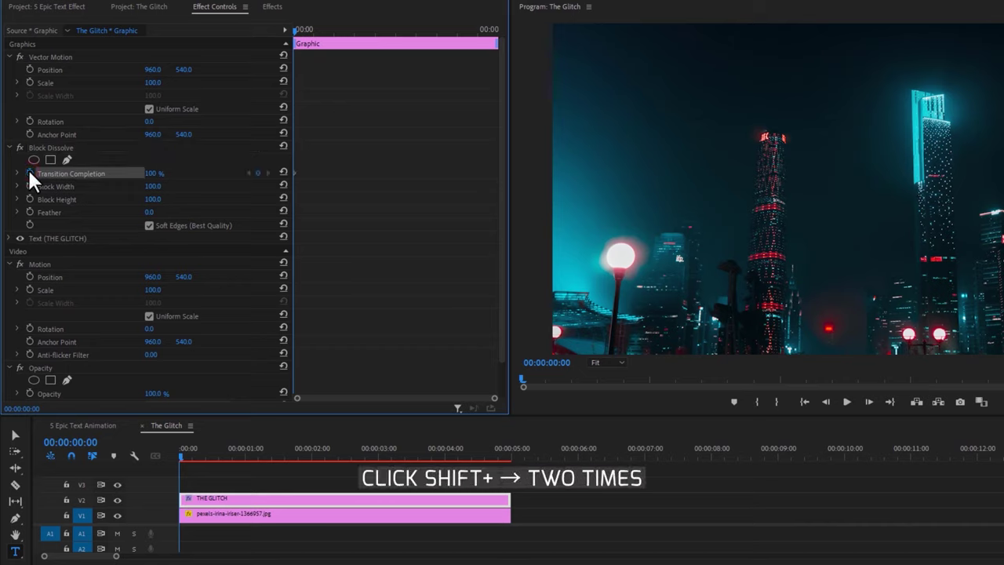
pyautogui.hotkey('shift', 'Right')
pyautogui.hotkey('shift', 'Right')
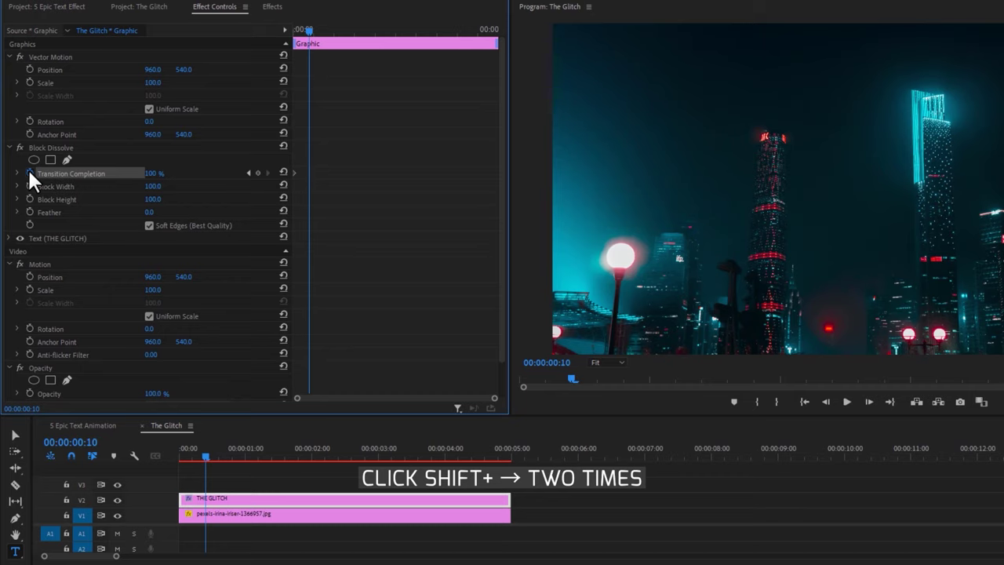
pyautogui.click(167, 169)
pyautogui.write('0')
pyautogui.press('Return')
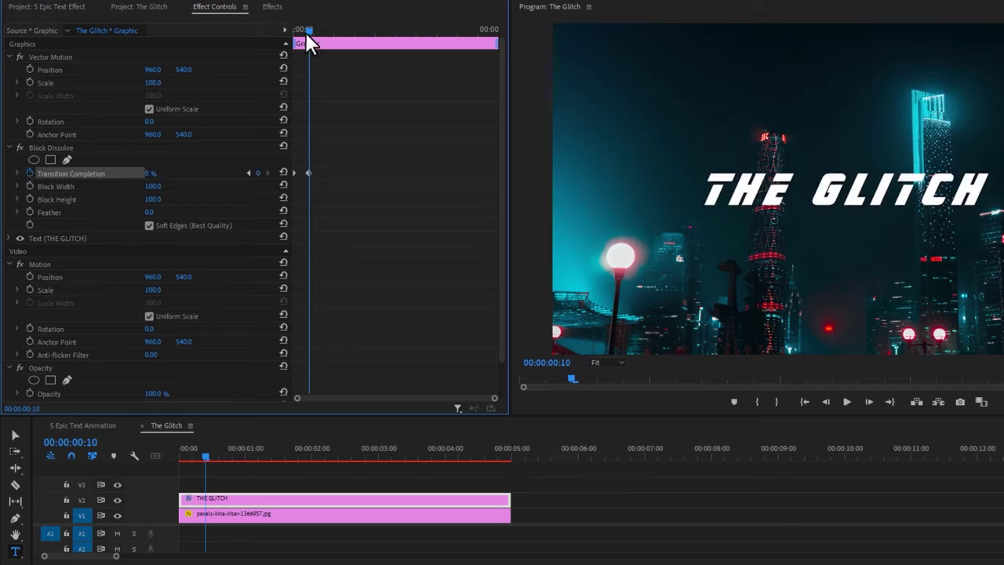
pyautogui.moveTo(307, 29); pyautogui.dragTo(249, 49)
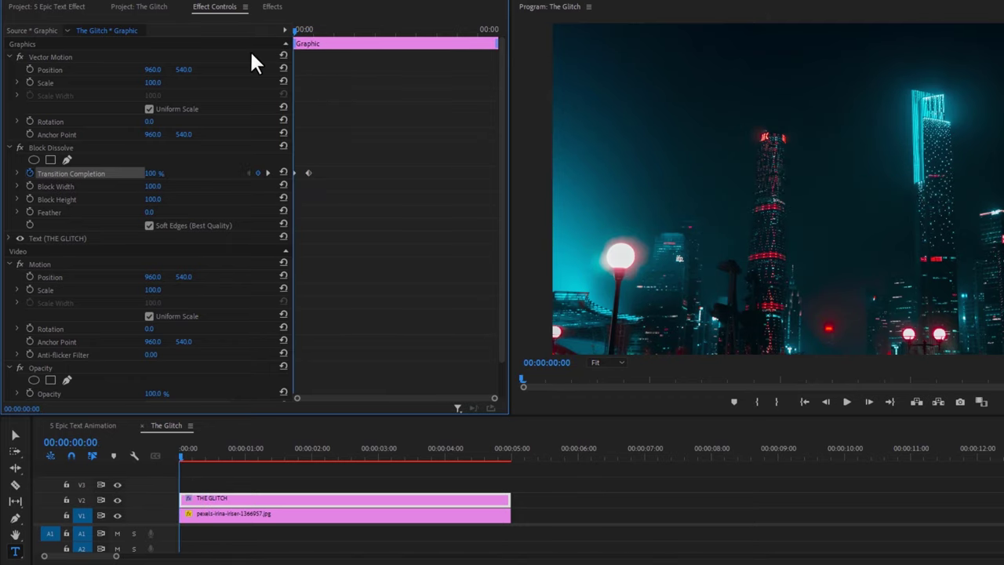
pyautogui.click(271, 9)
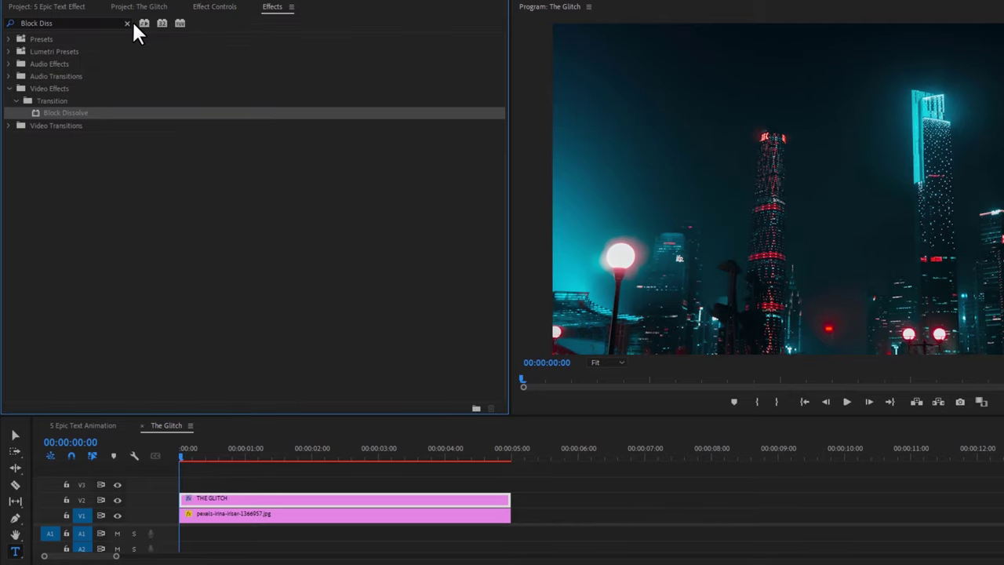
# Step: Apply the VR Digital Glitch effect to THE GLITCH title clip
pyautogui.click(127, 23)
pyautogui.click(84, 23)
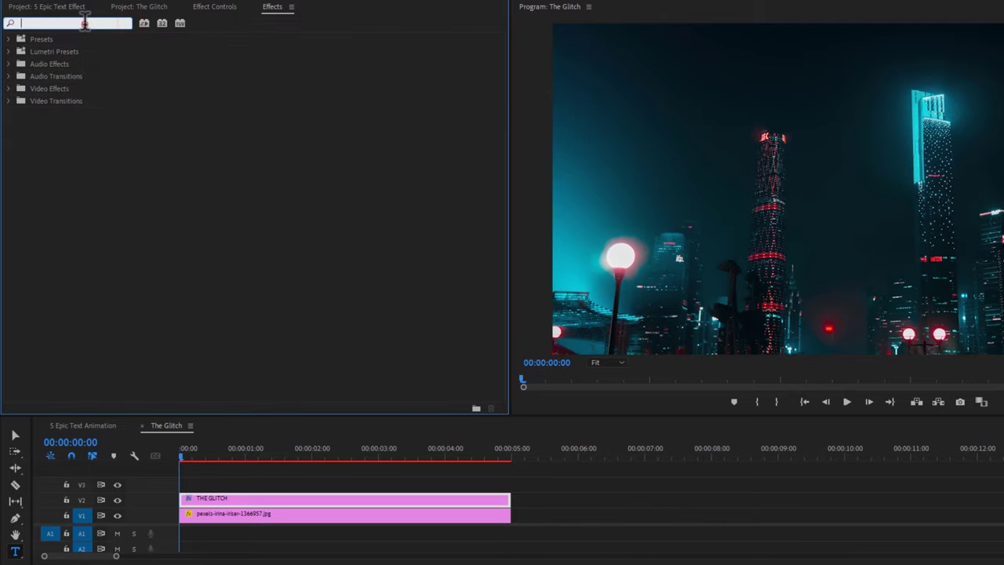
pyautogui.write('vr digi')
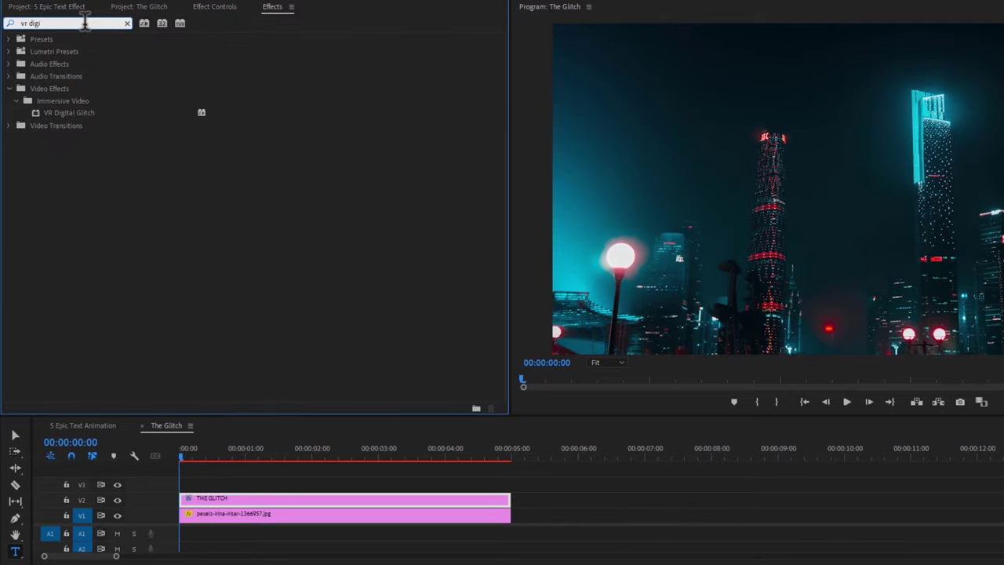
pyautogui.moveTo(93, 110); pyautogui.dragTo(238, 500)
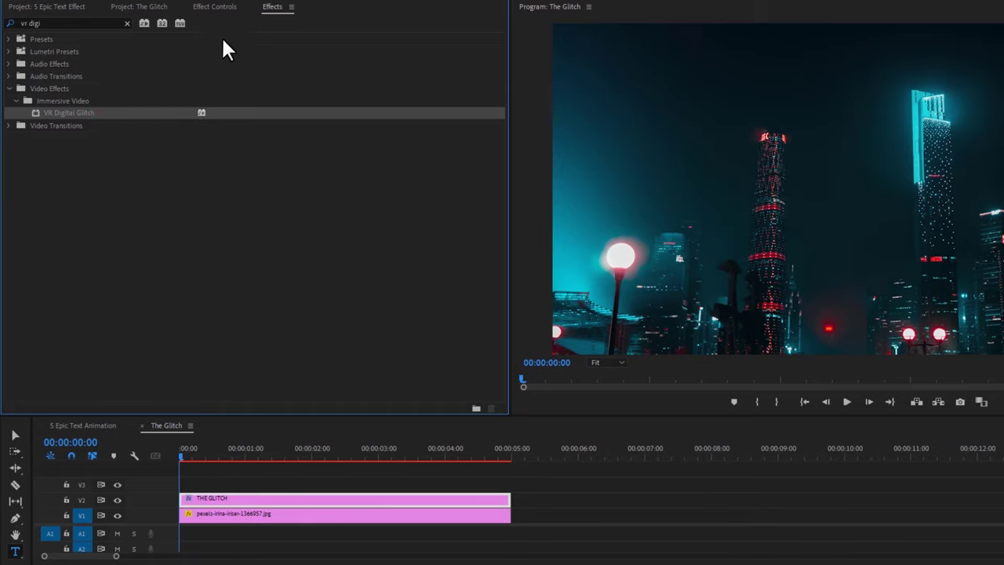
# Step: Keyframe Master Amplitude down to 0 ten frames in, and preview the glitch
pyautogui.click(218, 7)
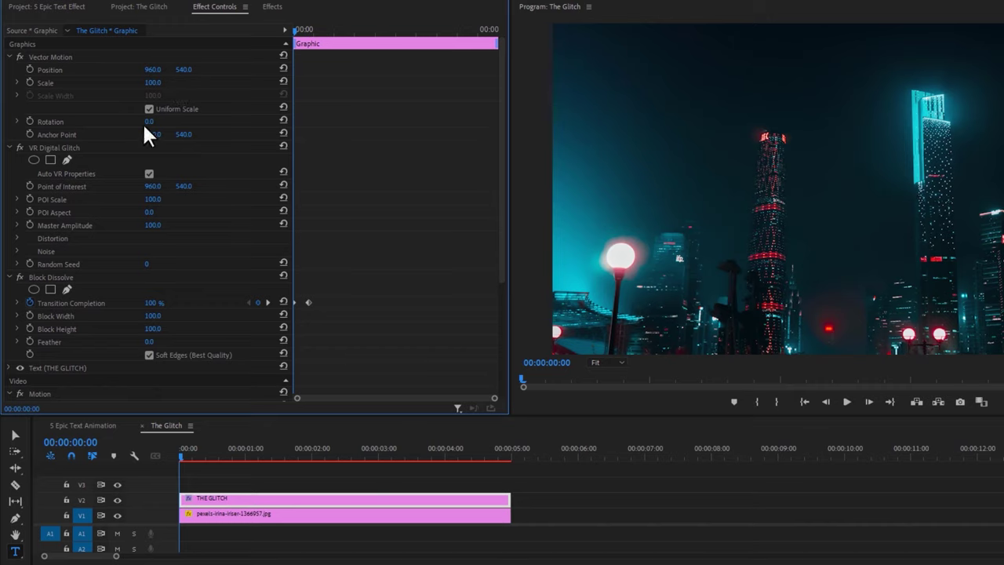
pyautogui.click(108, 147)
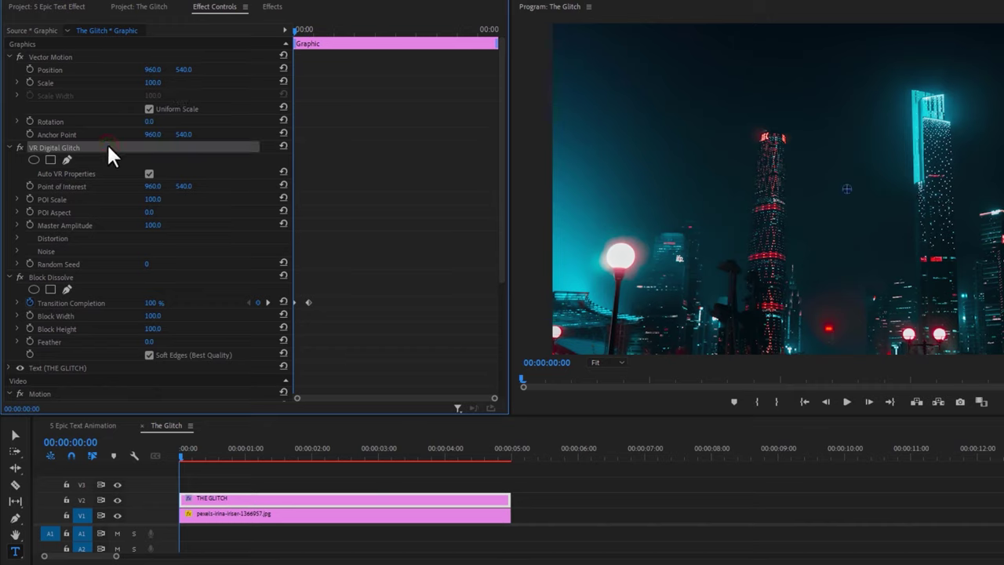
pyautogui.click(29, 225)
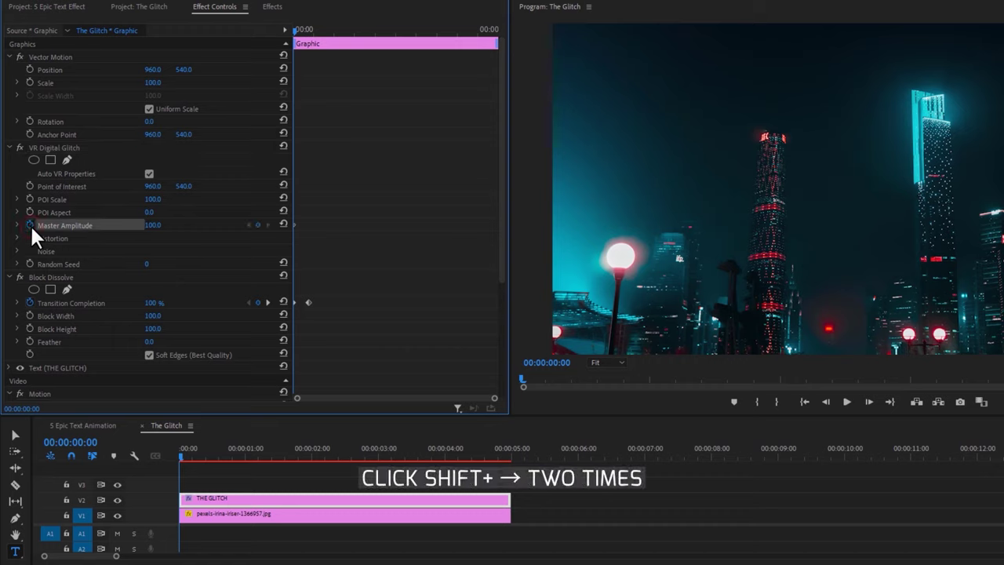
pyautogui.hotkey('shift', 'Right')
pyautogui.hotkey('shift', 'Right')
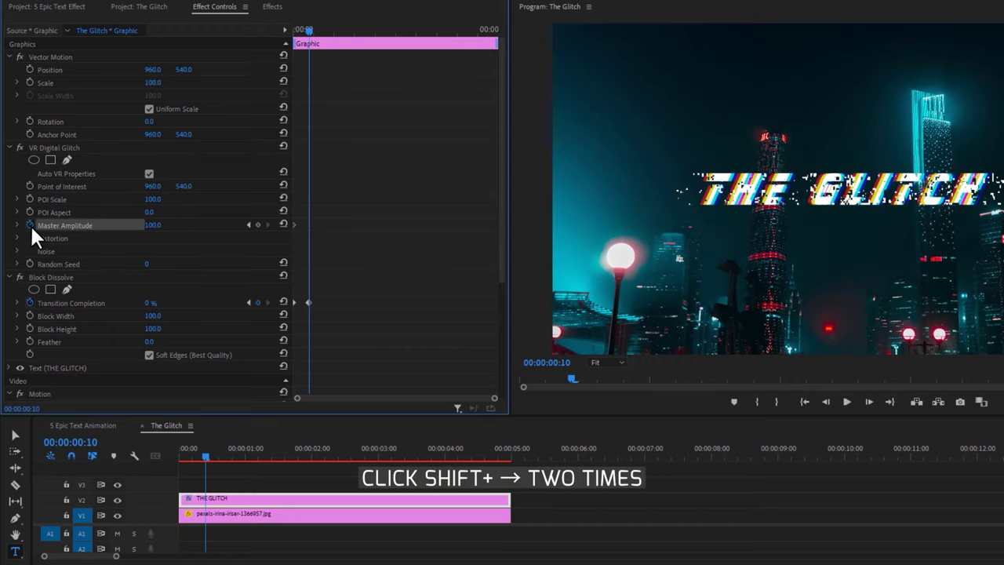
pyautogui.click(153, 226)
pyautogui.write('0')
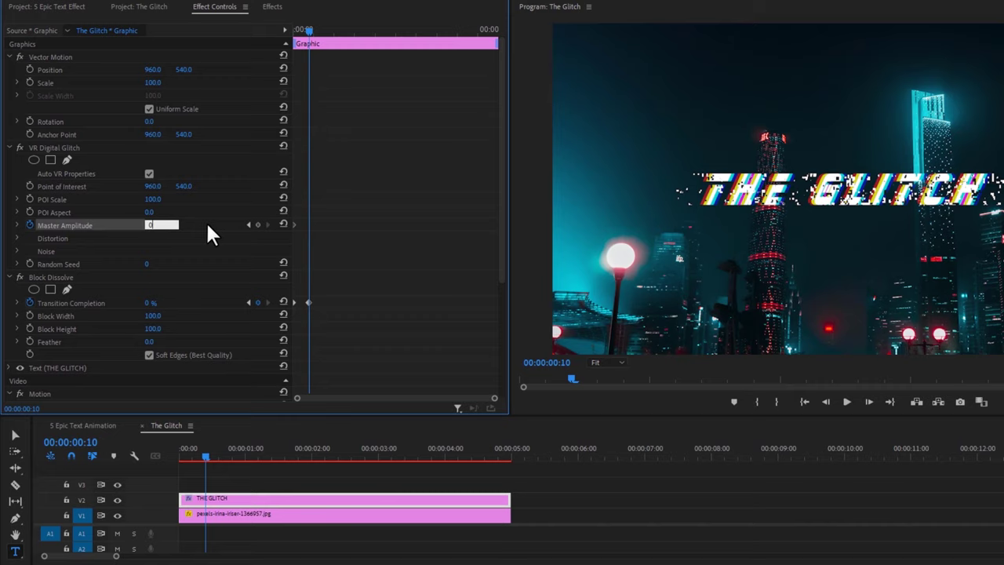
pyautogui.press('Return')
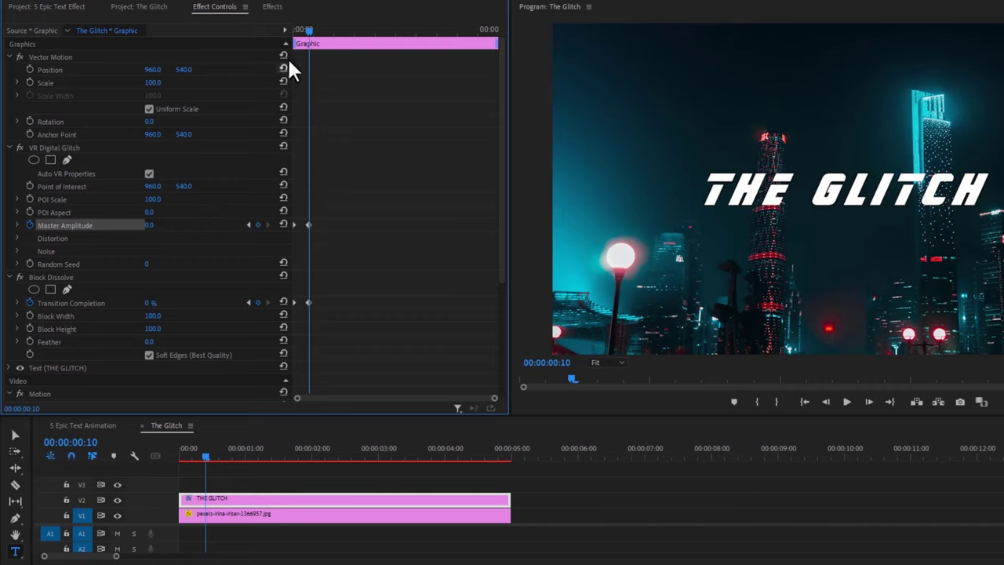
pyautogui.press('space')
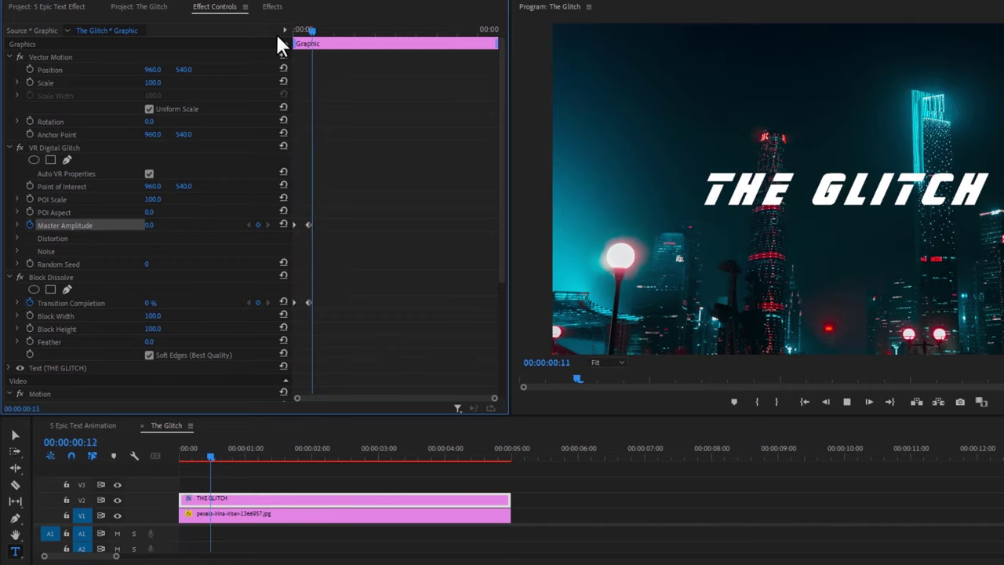
pyautogui.press('space')
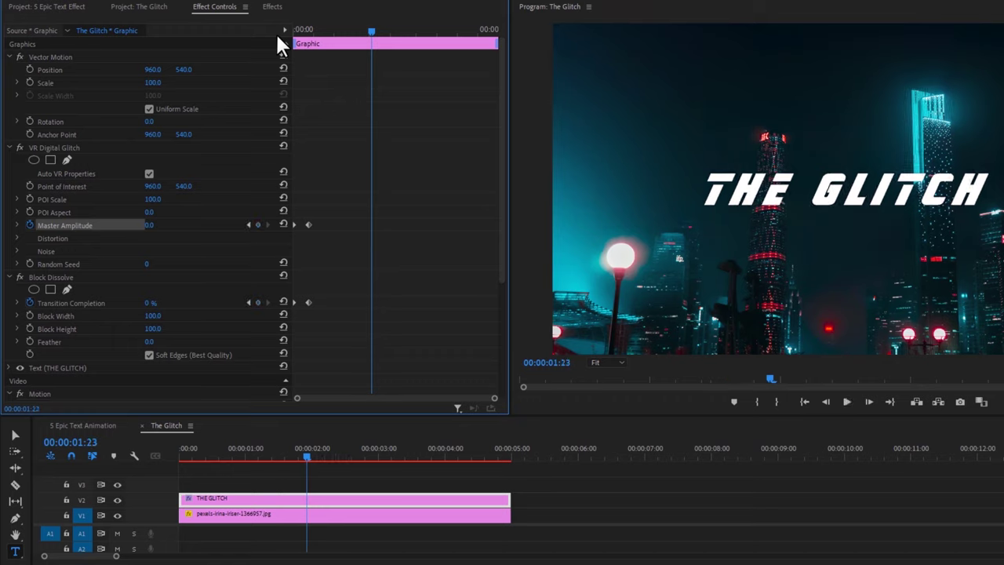
# Step: Keyframe Master Amplitude and Transition Completion at 00:00:03:00, setting both to 100 at 03:10
pyautogui.click(378, 452)
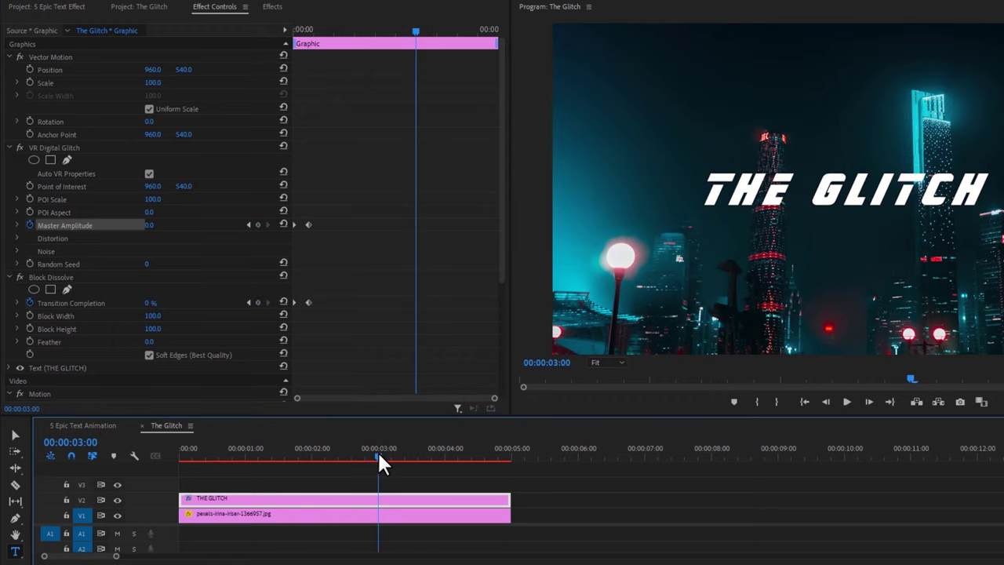
pyautogui.click(259, 224)
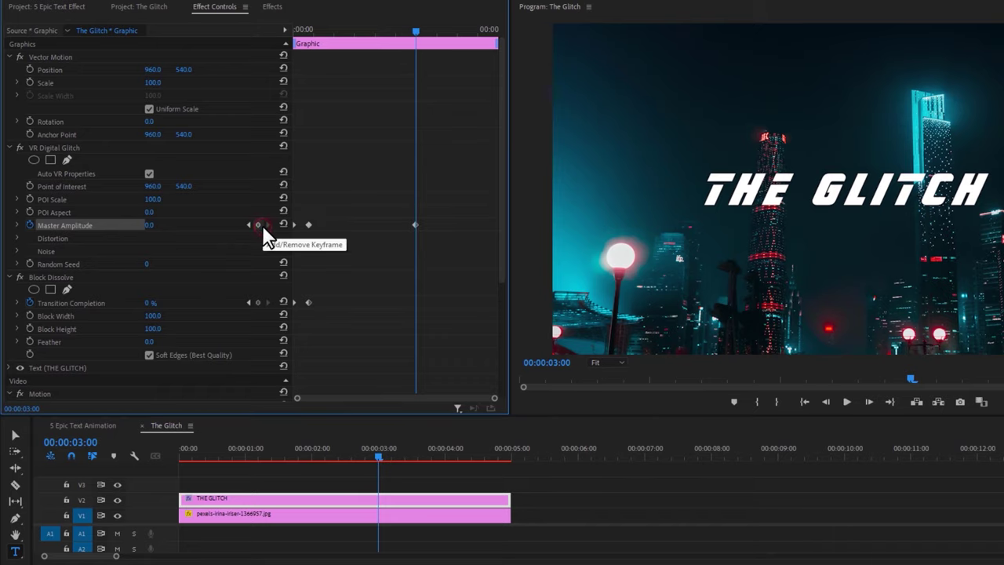
pyautogui.click(258, 303)
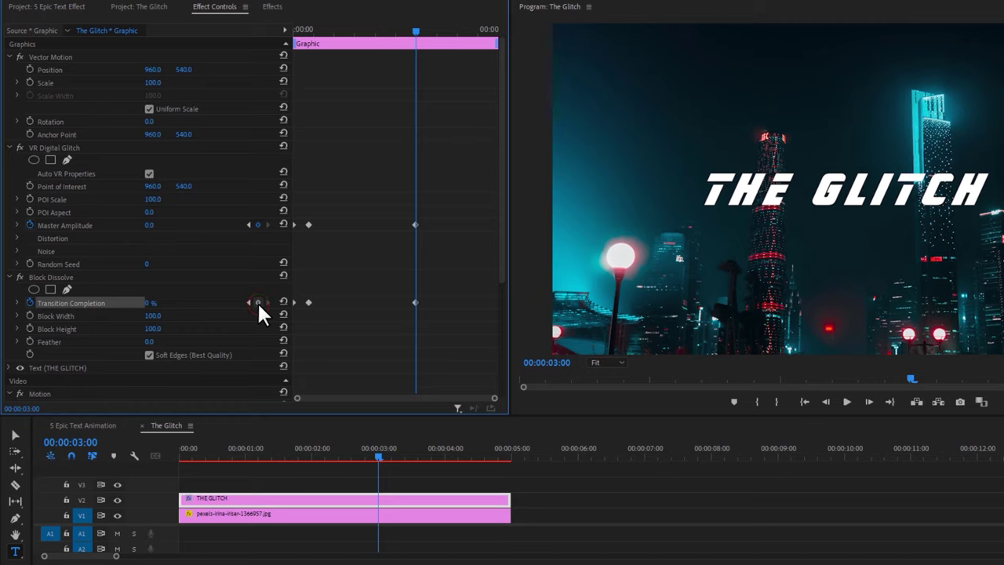
pyautogui.hotkey('shift', 'Right')
pyautogui.hotkey('shift', 'Right')
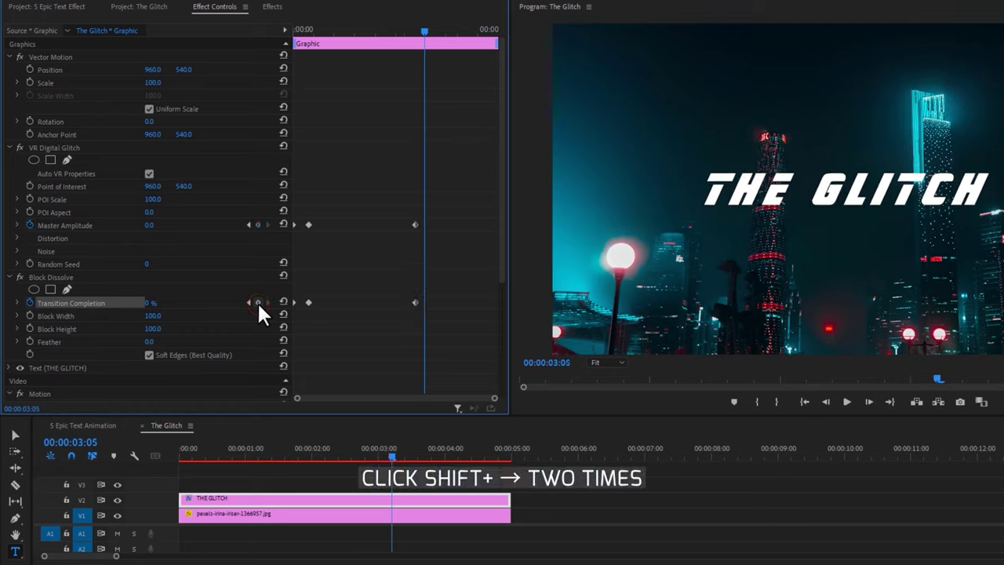
pyautogui.click(161, 303)
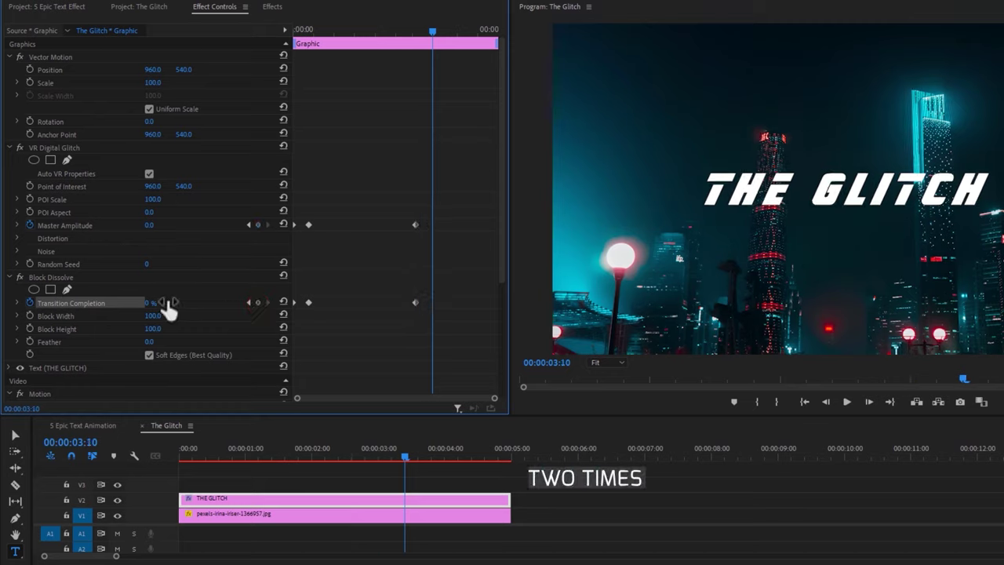
pyautogui.write('100')
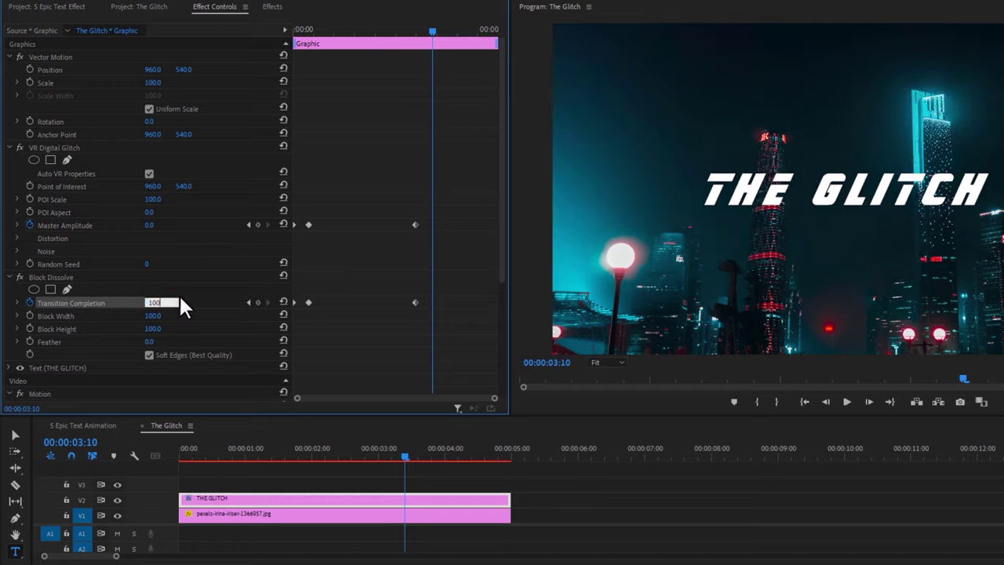
pyautogui.press('Return')
pyautogui.write('100')
pyautogui.press('Return')
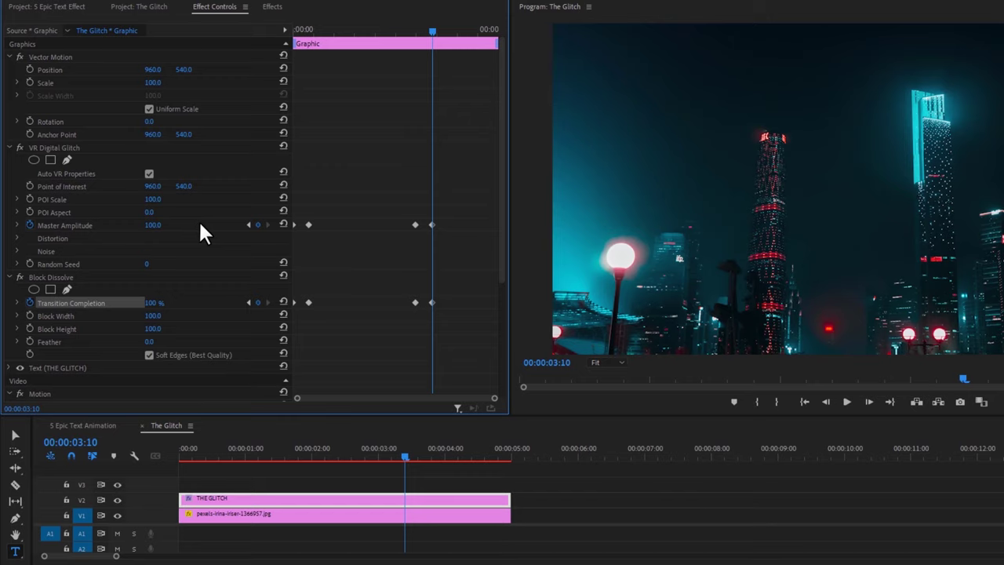
pyautogui.click(365, 451)
pyautogui.press('space')
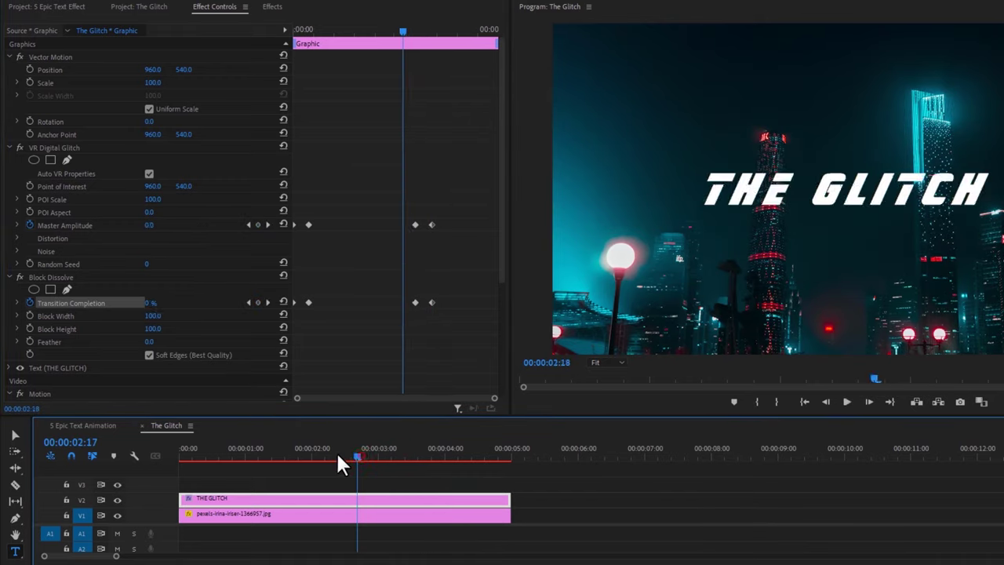
pyautogui.click(143, 8)
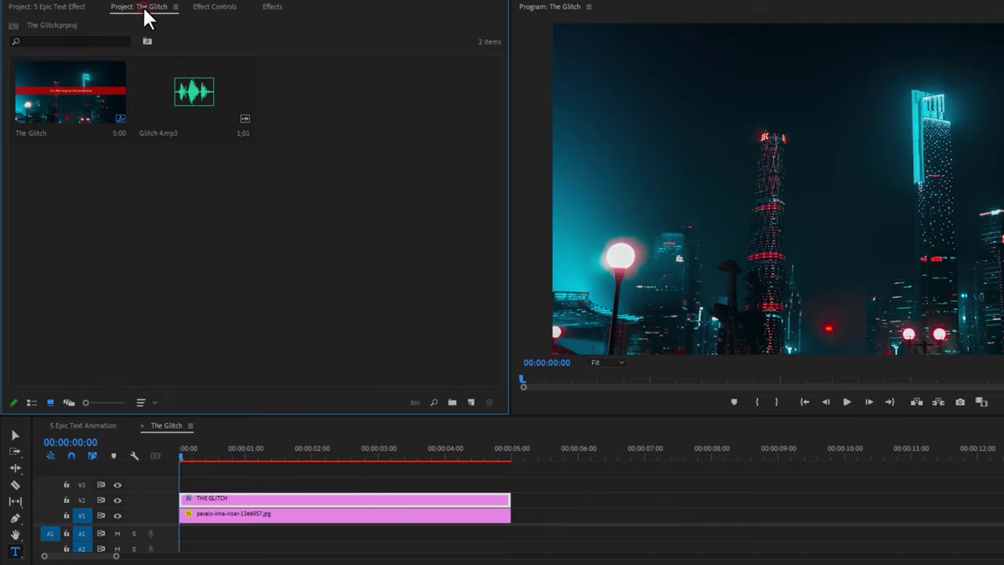
# Step: Place Glitch 4.mp3 on A1 and slide it to start at 00:00:02:24
pyautogui.moveTo(193, 94); pyautogui.dragTo(204, 542)
pyautogui.press('space')
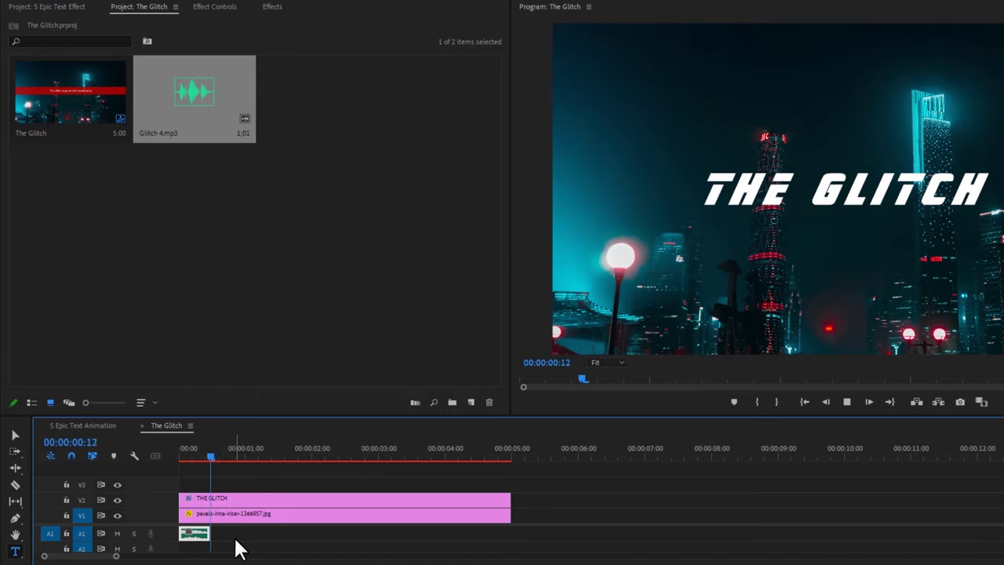
pyautogui.moveTo(378, 452); pyautogui.dragTo(378, 458)
pyautogui.moveTo(191, 540); pyautogui.dragTo(379, 541)
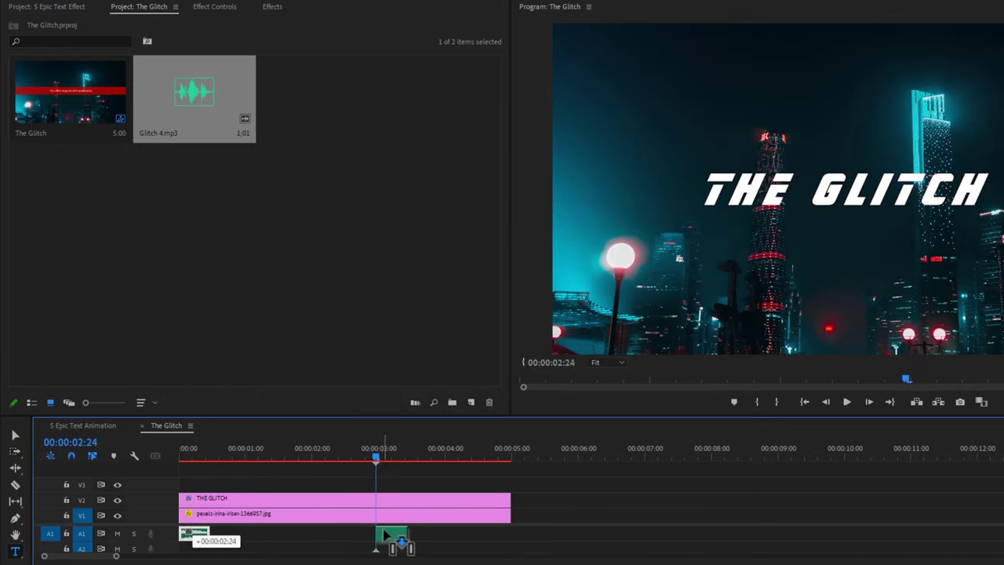
pyautogui.press('space')
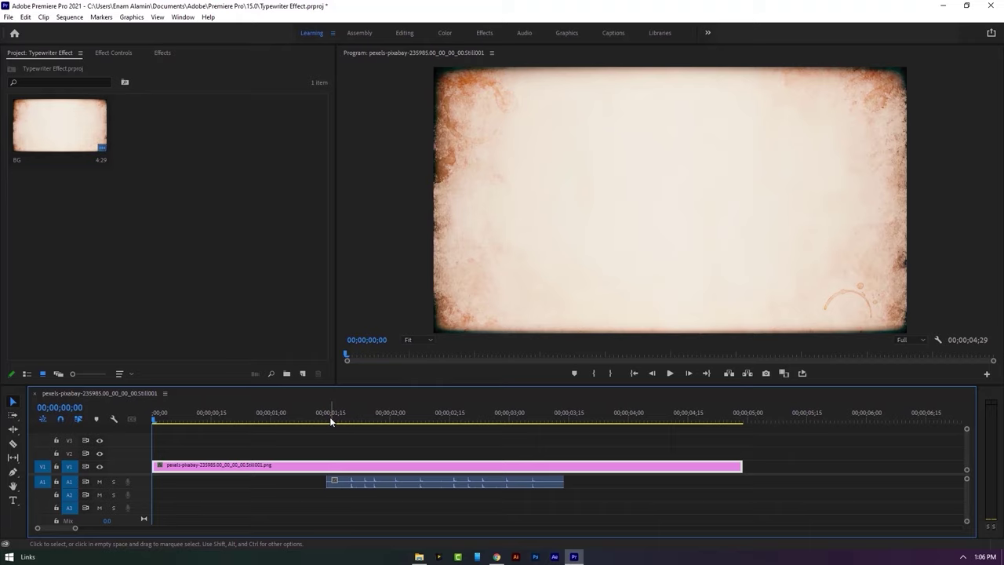
# Step: Type TYPEWRITER over the paper background at the sequence start and show Essential Graphics
pyautogui.click(330, 416)
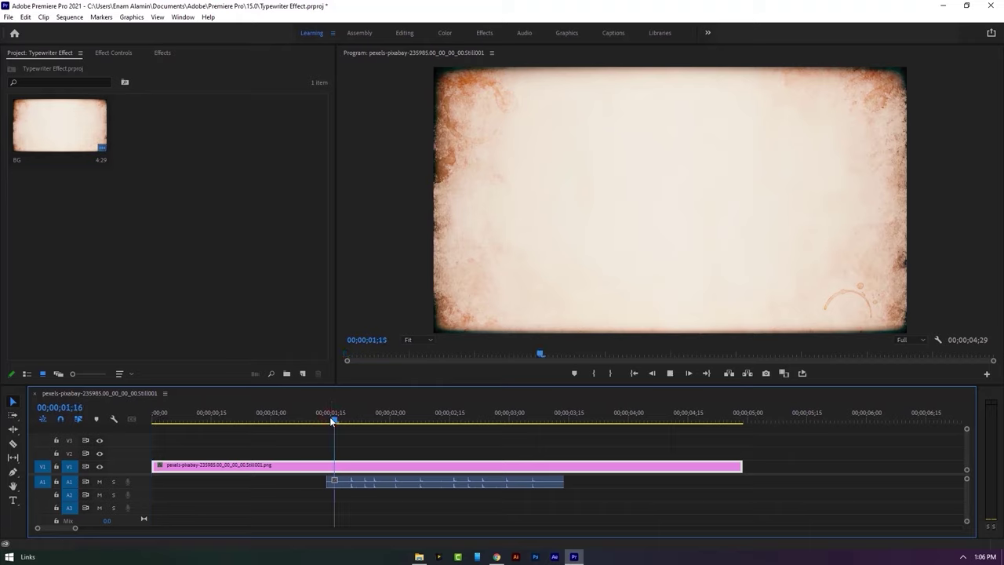
pyautogui.press('space')
pyautogui.press('space')
pyautogui.press('Home')
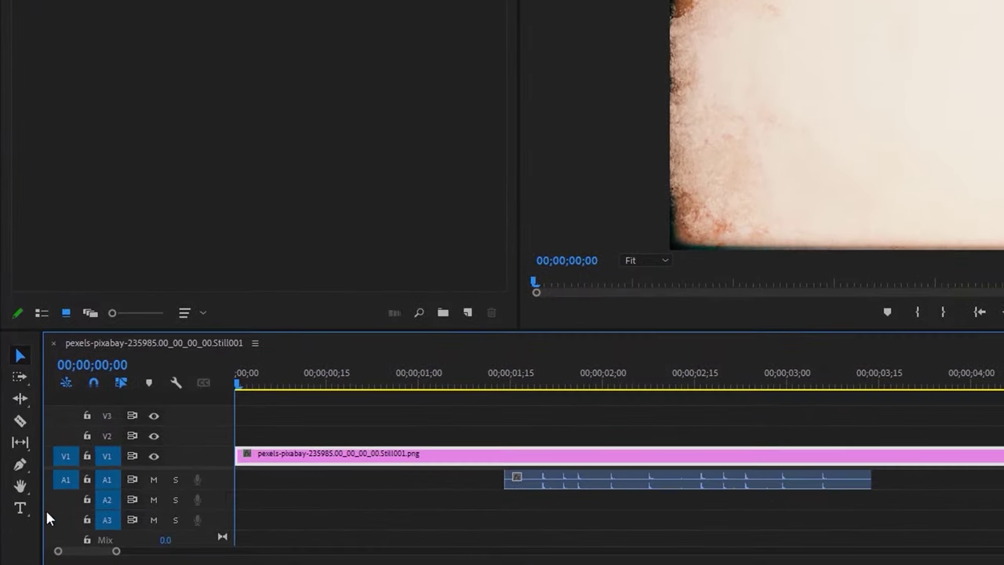
pyautogui.click(20, 509)
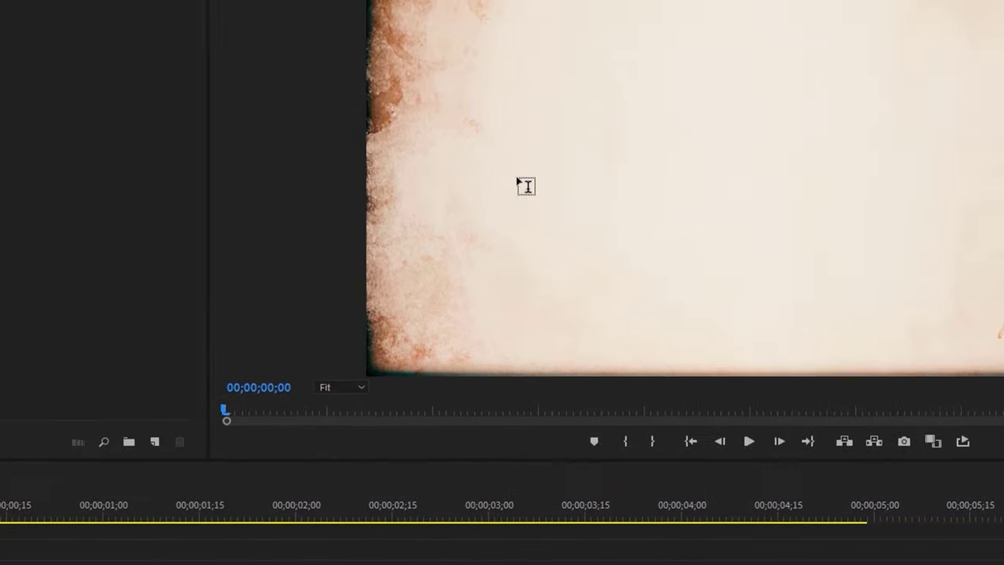
pyautogui.click(819, 50)
pyautogui.write('TYPEWRITER')
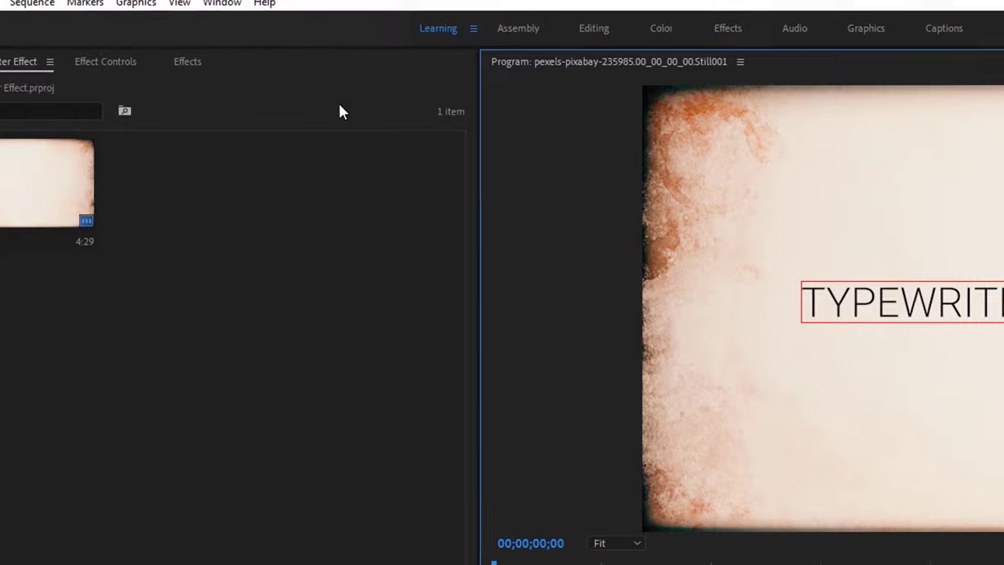
pyautogui.click(307, 10)
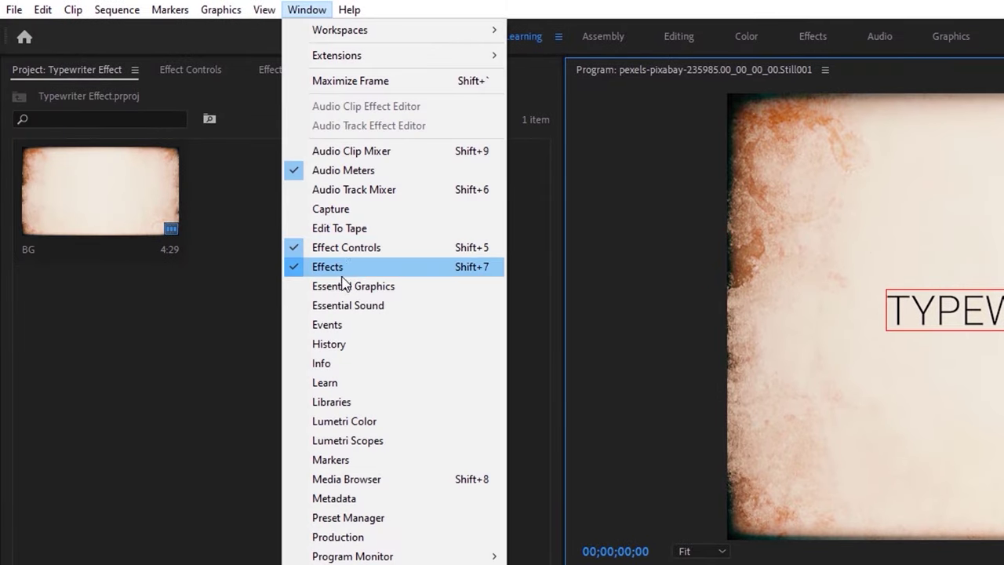
pyautogui.click(430, 287)
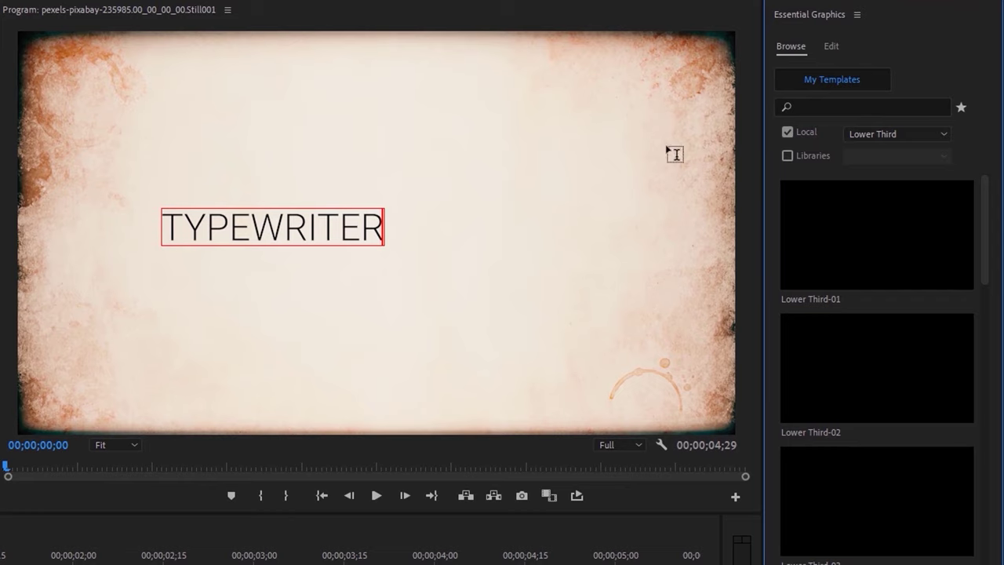
# Step: Set the TYPEWRITER text to Special Elite, size 200, centred vertically and horizontally
pyautogui.click(833, 47)
pyautogui.moveTo(384, 227); pyautogui.dragTo(166, 240)
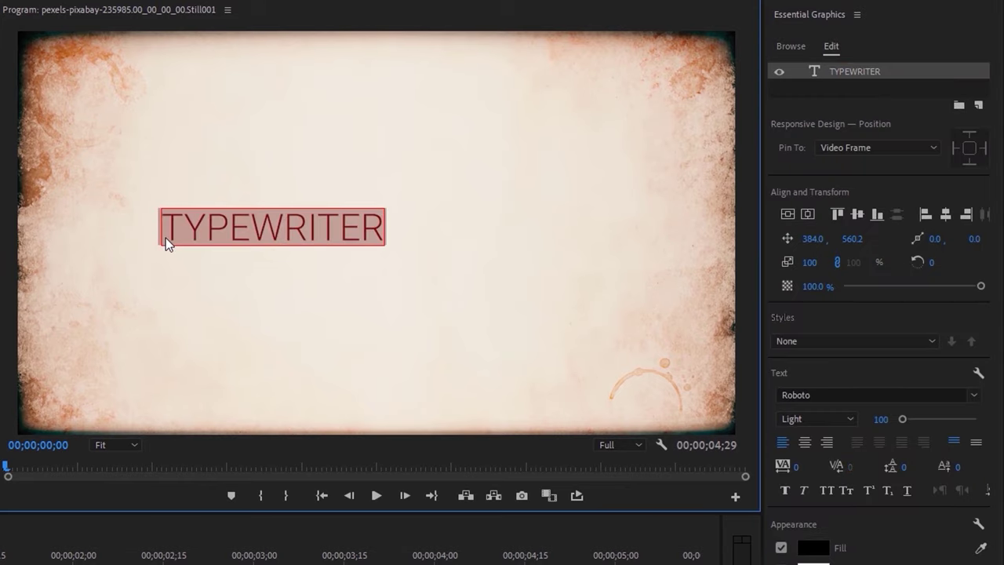
pyautogui.click(857, 394)
pyautogui.write('spec')
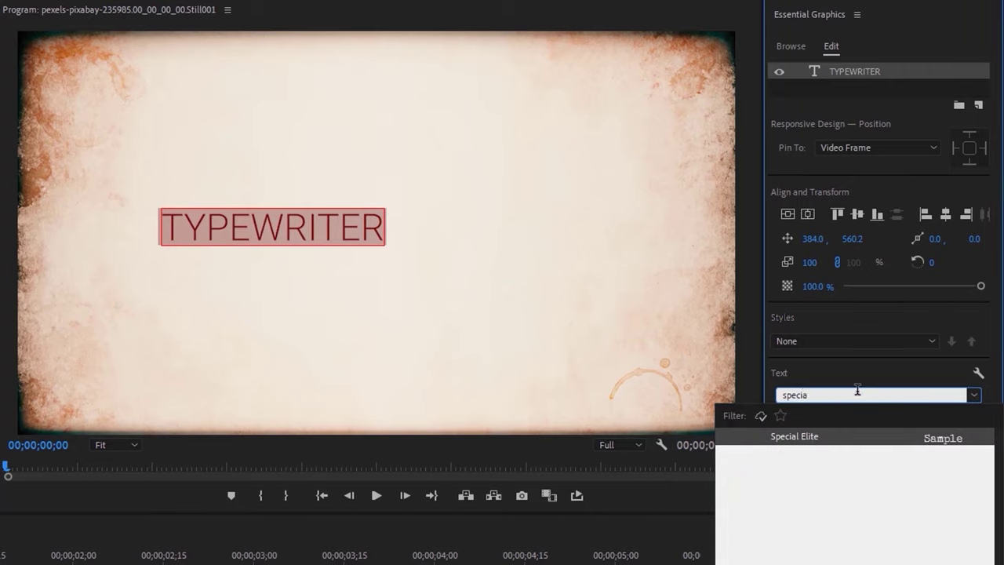
pyautogui.write('ia')
pyautogui.click(860, 441)
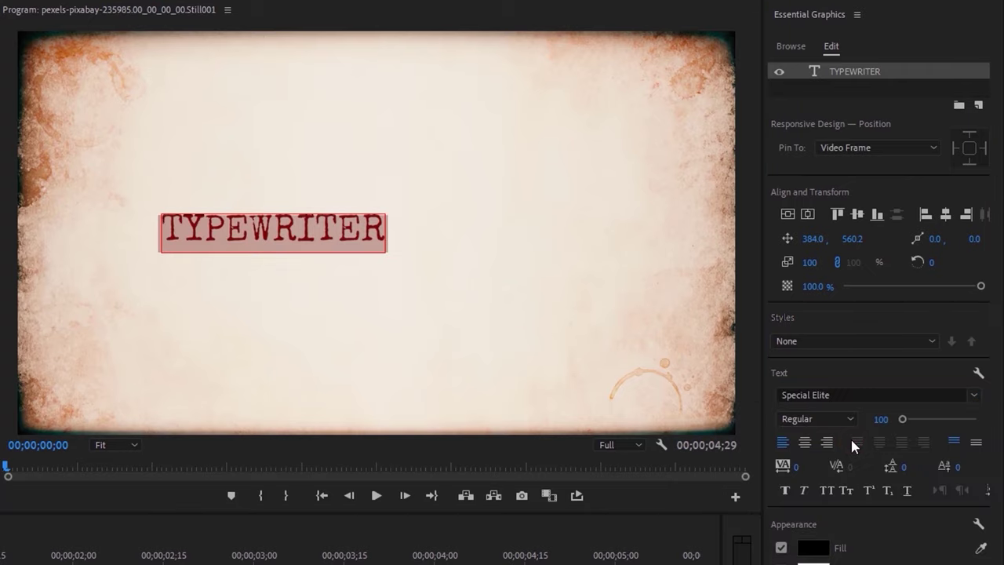
pyautogui.click(881, 419)
pyautogui.write('200')
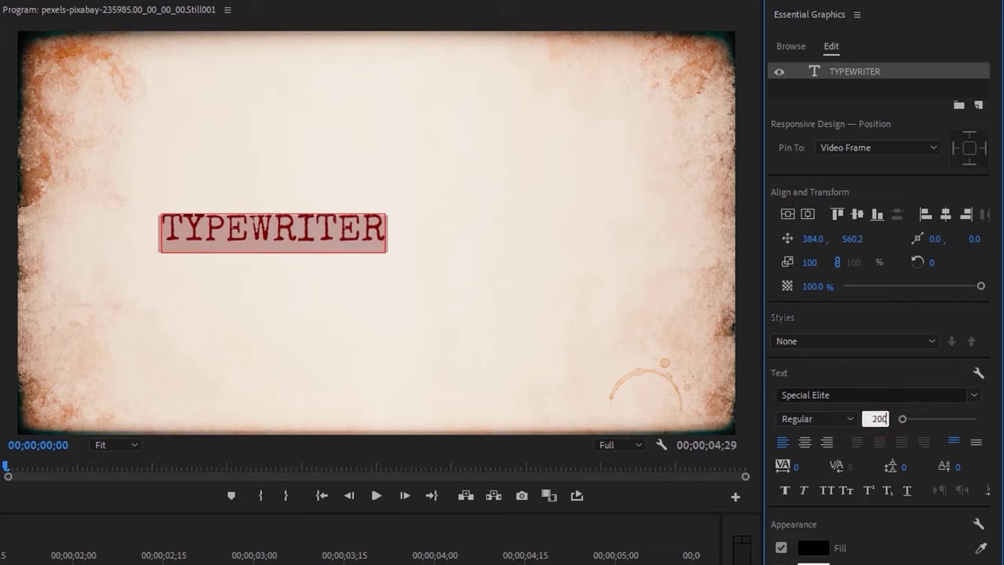
pyautogui.press('Return')
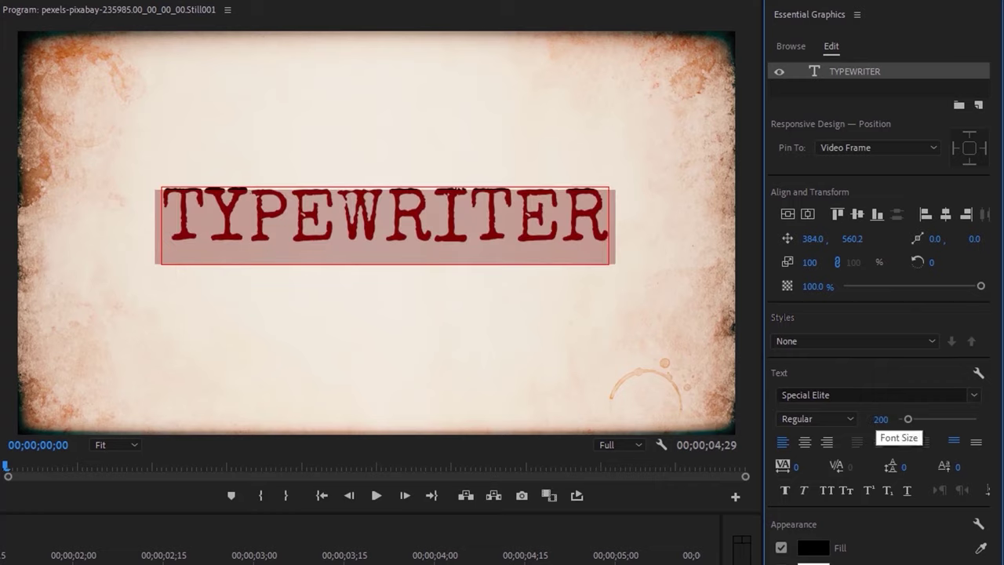
pyautogui.click(788, 214)
pyautogui.click(808, 214)
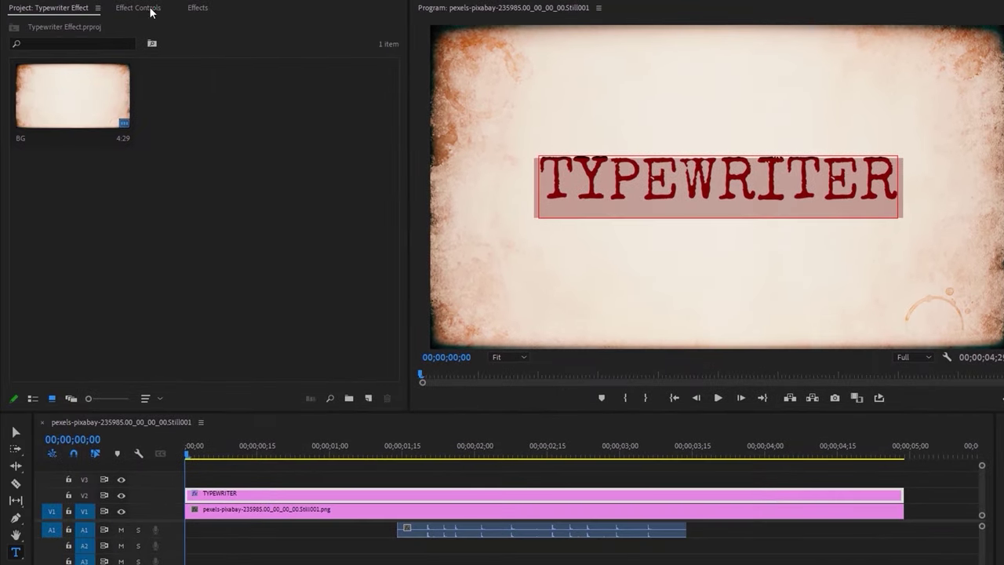
pyautogui.click(138, 8)
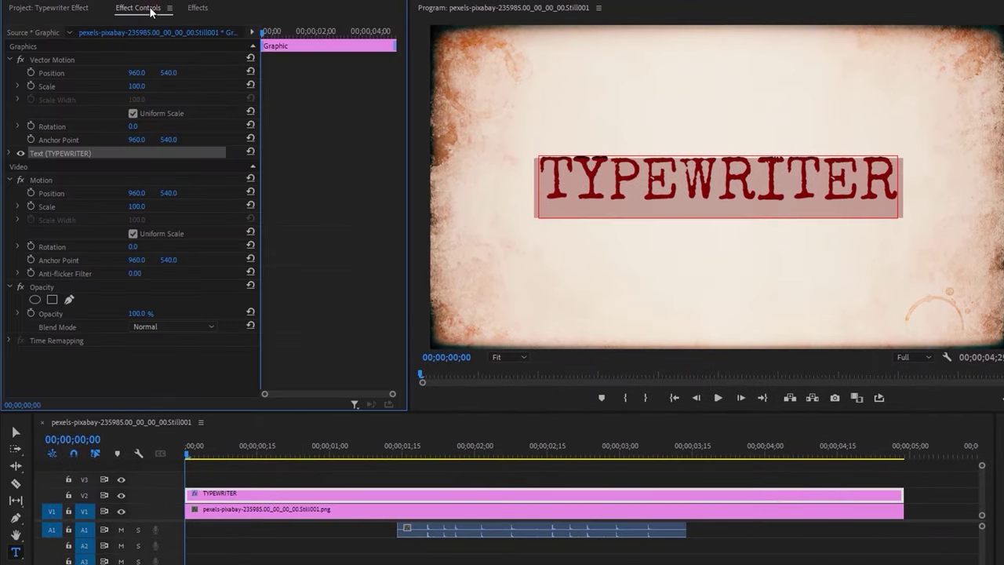
# Step: Enable Source Text keyframing and clear the TYPEWRITER text
pyautogui.click(10, 153)
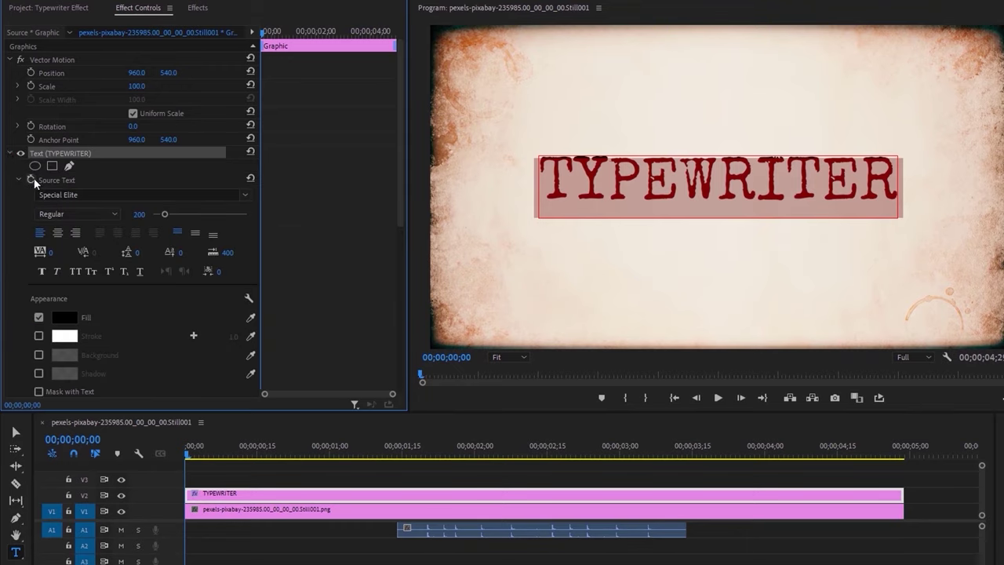
pyautogui.click(33, 180)
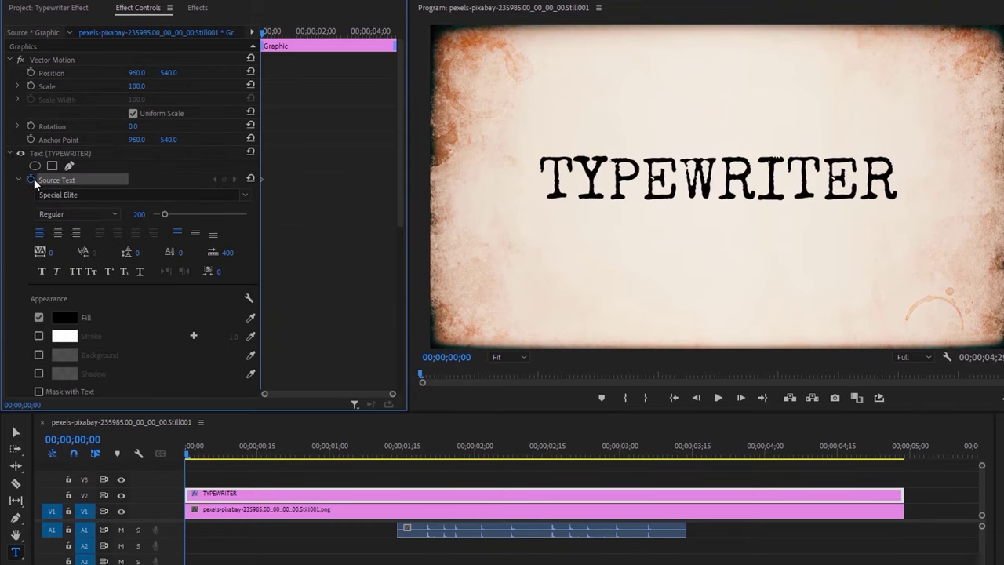
pyautogui.moveTo(884, 178); pyautogui.dragTo(531, 179)
pyautogui.press('BackSpace')
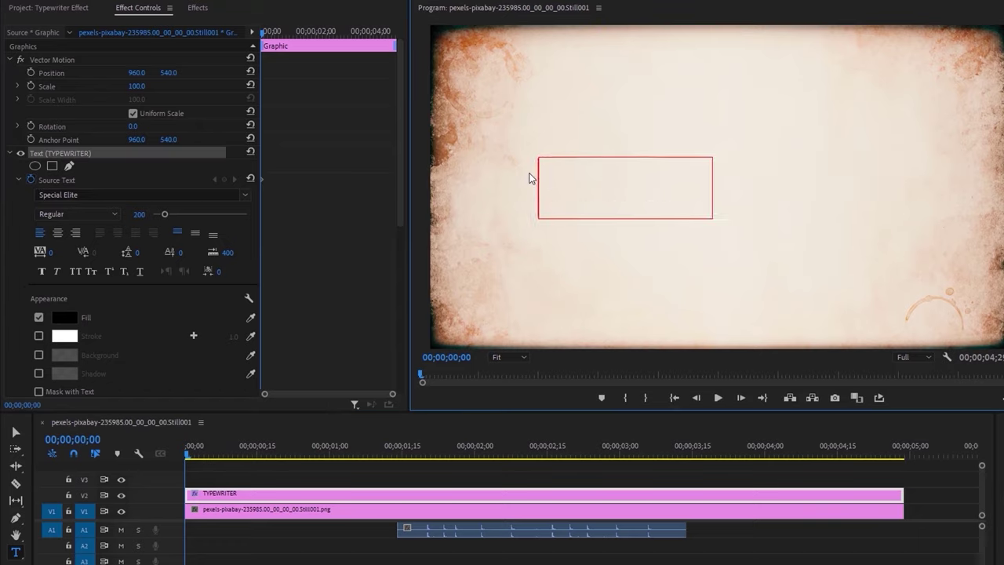
# Step: Starting at 01;20, keyframe the letters T, Y, P, E at successive frames
pyautogui.click(426, 456)
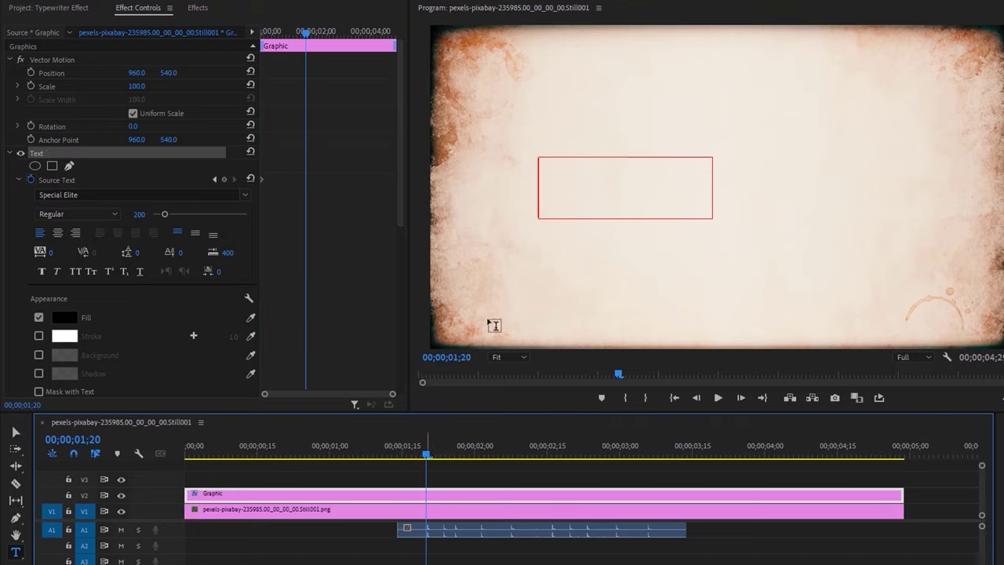
pyautogui.click(549, 181)
pyautogui.write('T')
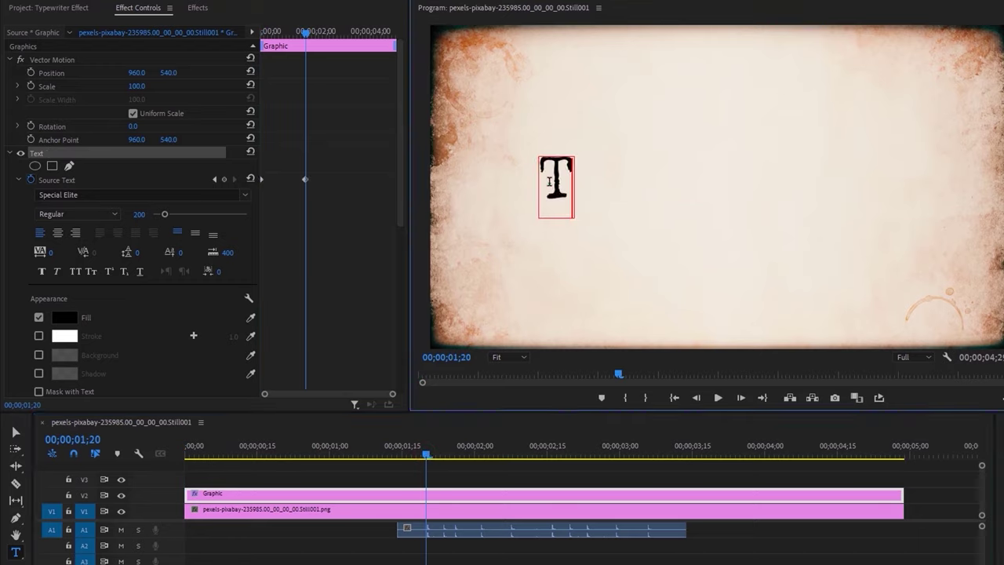
pyautogui.click(443, 455)
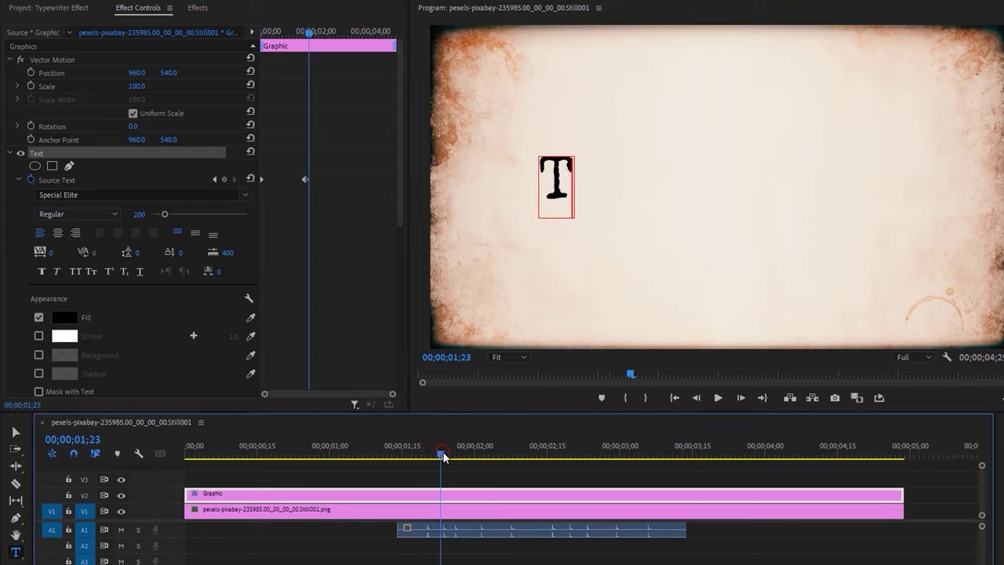
pyautogui.click(444, 455)
pyautogui.click(570, 183)
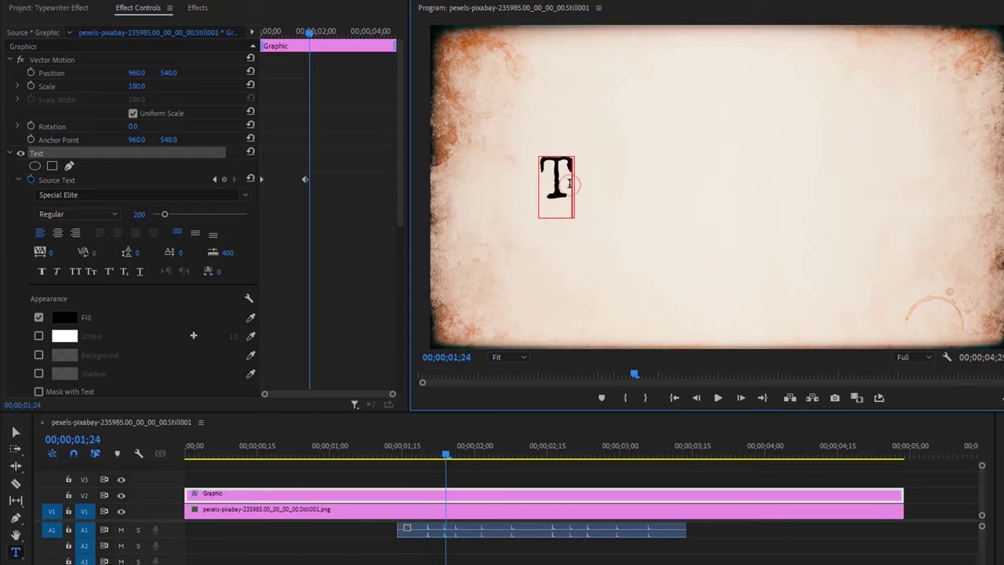
pyautogui.write('Y')
pyautogui.click(601, 177)
pyautogui.write('P')
pyautogui.click(480, 455)
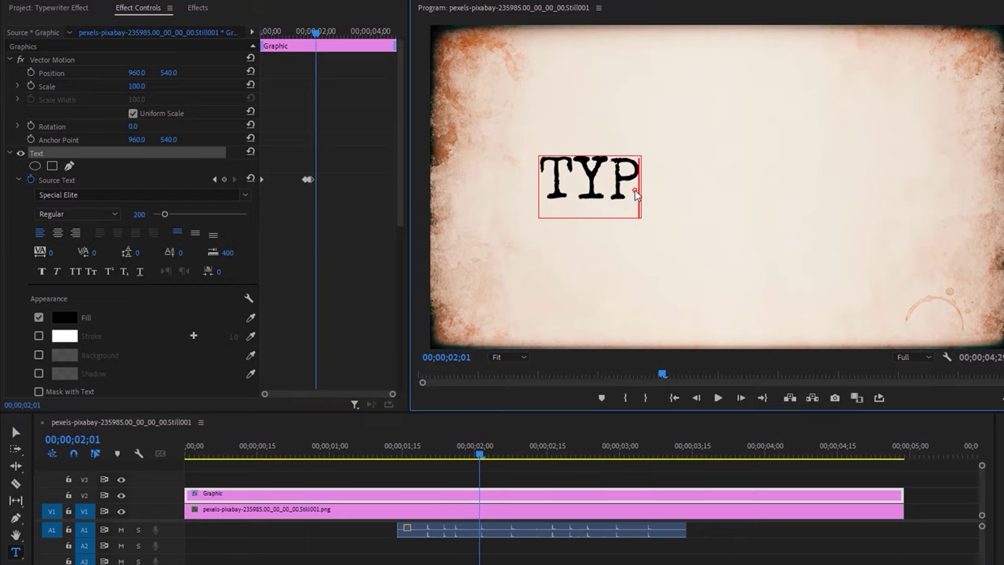
pyautogui.click(634, 188)
pyautogui.write('E')
# Step: Keyframe the remaining letters W, R, I, T, E, R, then play the typewriter animation
pyautogui.click(506, 456)
pyautogui.click(675, 184)
pyautogui.write('W')
pyautogui.click(552, 456)
pyautogui.click(714, 185)
pyautogui.write('R')
pyautogui.click(572, 456)
pyautogui.click(753, 185)
pyautogui.write('I')
pyautogui.click(586, 456)
pyautogui.click(784, 184)
pyautogui.write('T')
pyautogui.click(610, 455)
pyautogui.click(816, 185)
pyautogui.write('E')
pyautogui.click(648, 455)
pyautogui.click(854, 184)
pyautogui.write('R')
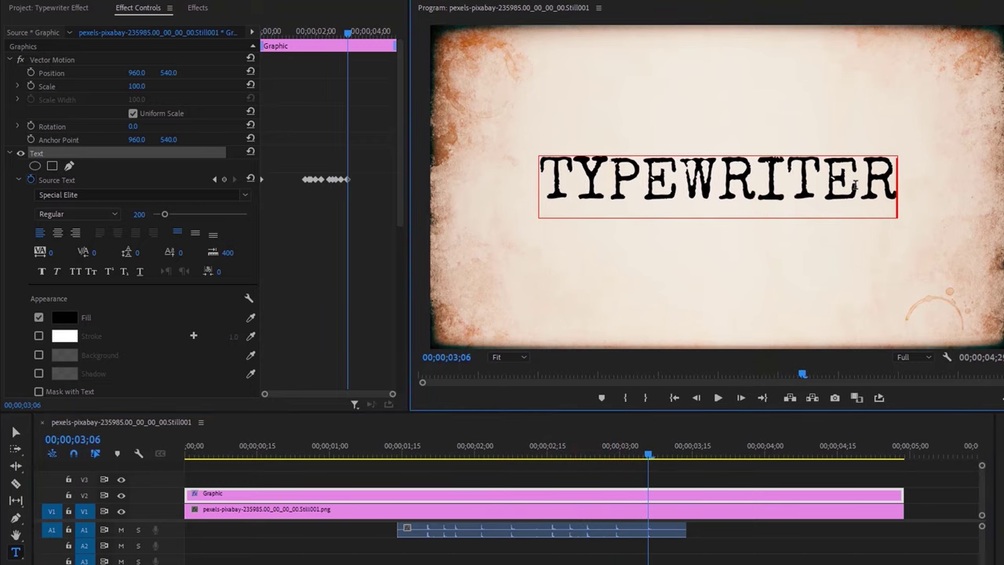
pyautogui.click(374, 459)
pyautogui.press('space')
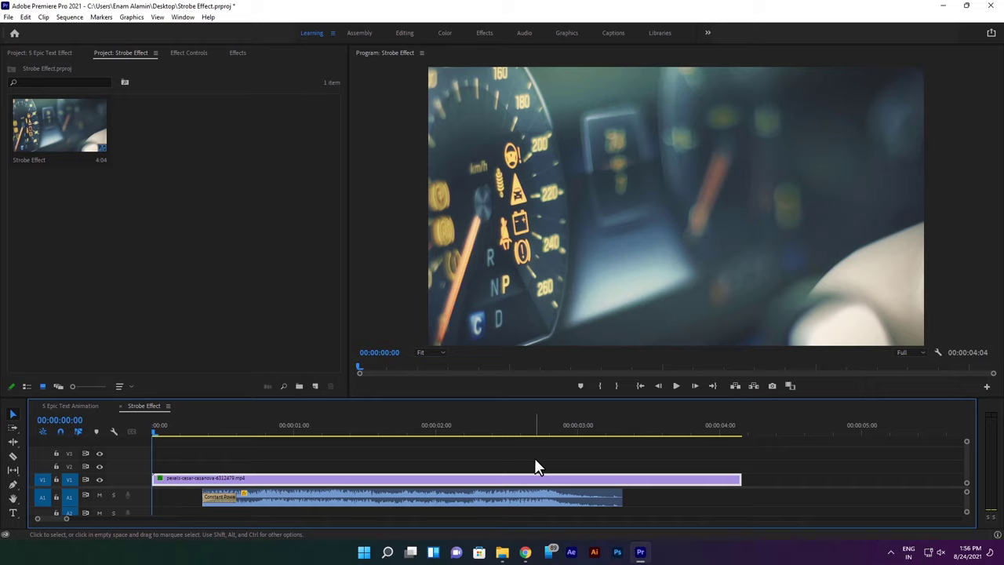
# Step: Preview the dashboard footage, then type STROBE as a title at the sequence start
pyautogui.click(673, 388)
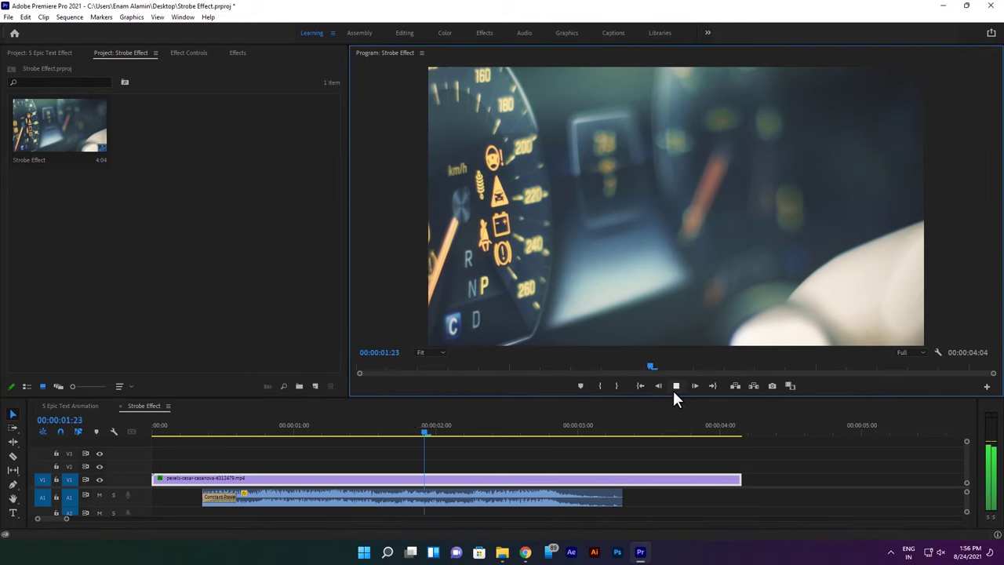
pyautogui.click(674, 387)
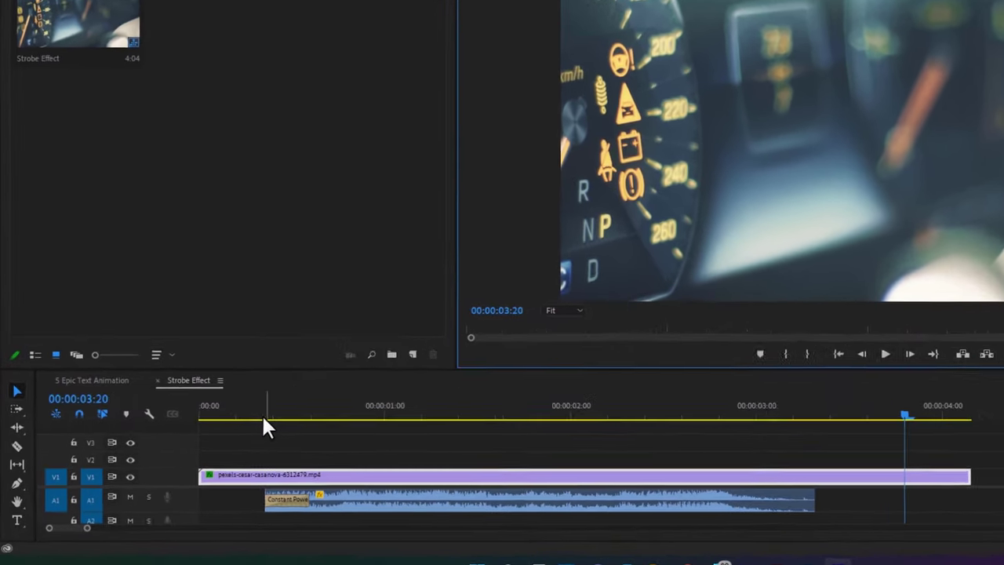
pyautogui.moveTo(182, 432); pyautogui.dragTo(107, 439)
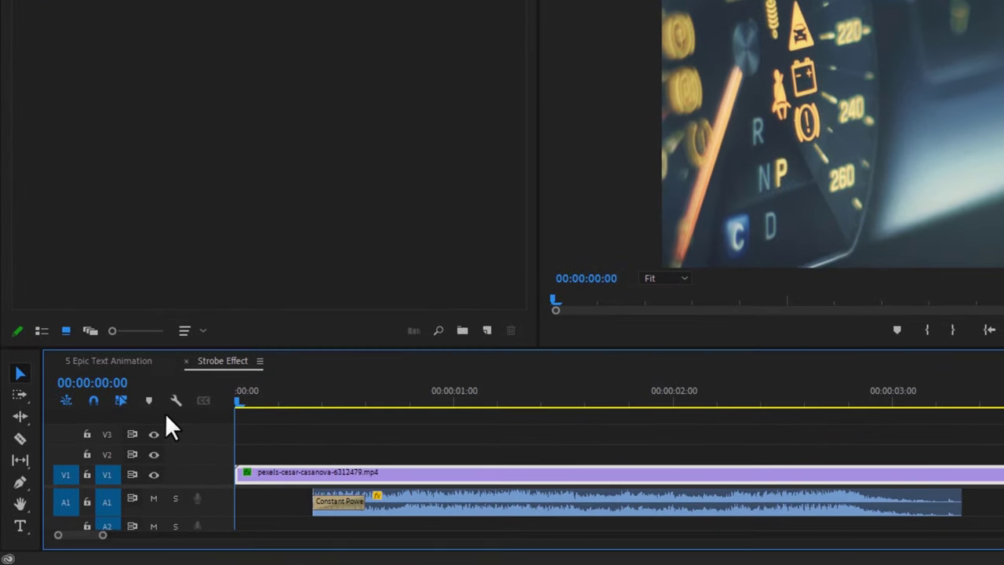
pyautogui.click(19, 528)
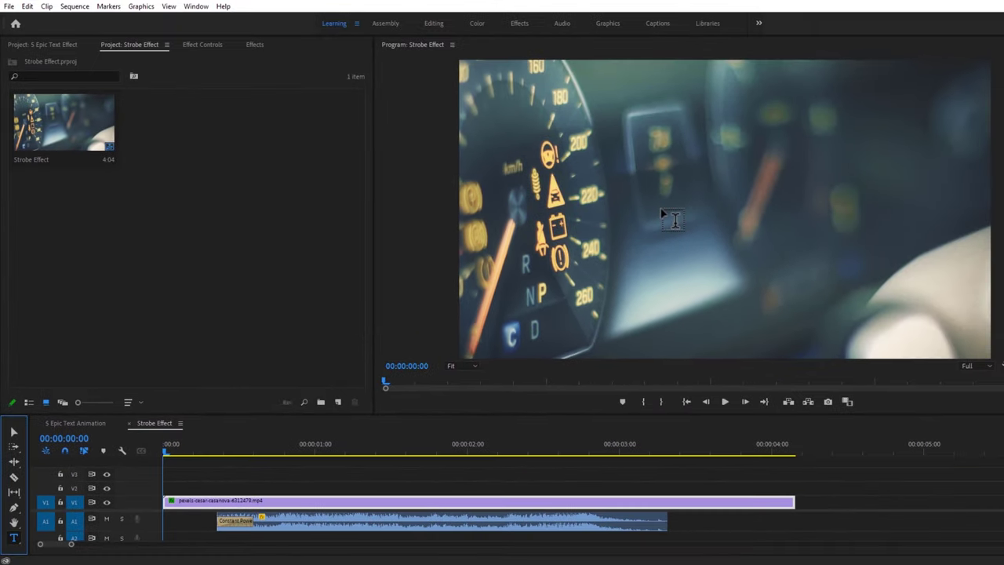
pyautogui.click(660, 207)
pyautogui.write('STROBE')
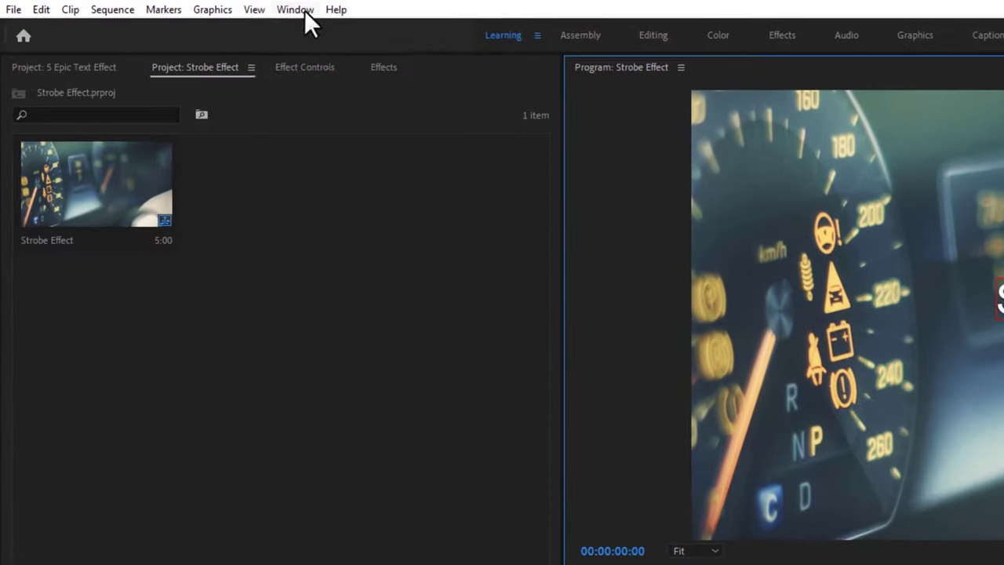
# Step: Set the STROBE text to Exo Bold with 500 tracking in Essential Graphics
pyautogui.click(196, 6)
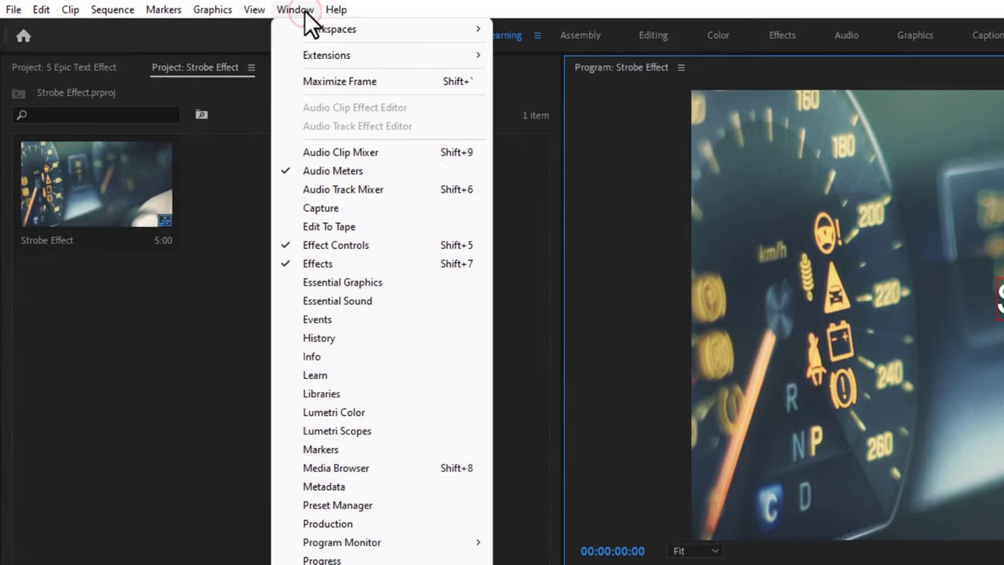
pyautogui.click(422, 284)
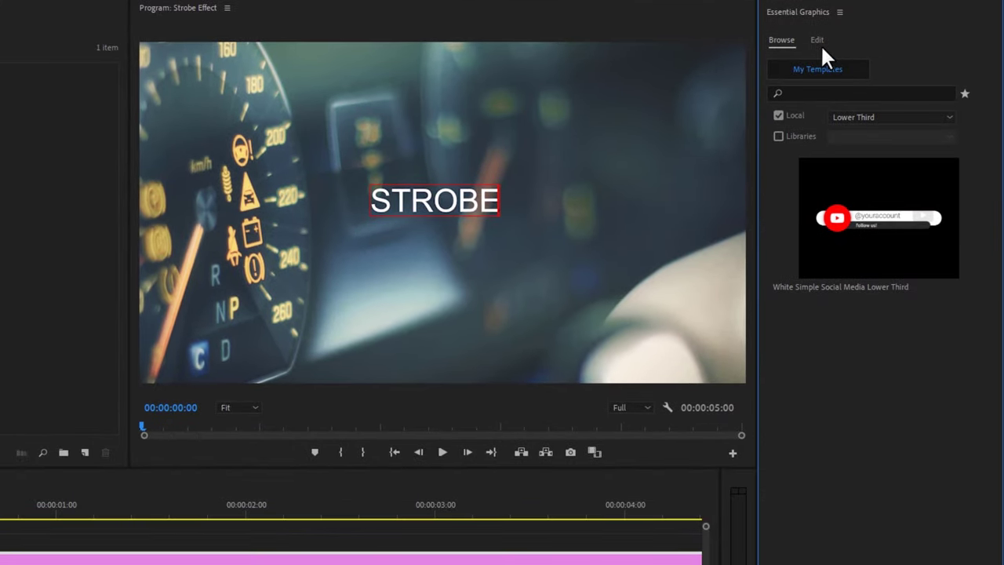
pyautogui.click(820, 44)
pyautogui.moveTo(510, 208); pyautogui.dragTo(355, 207)
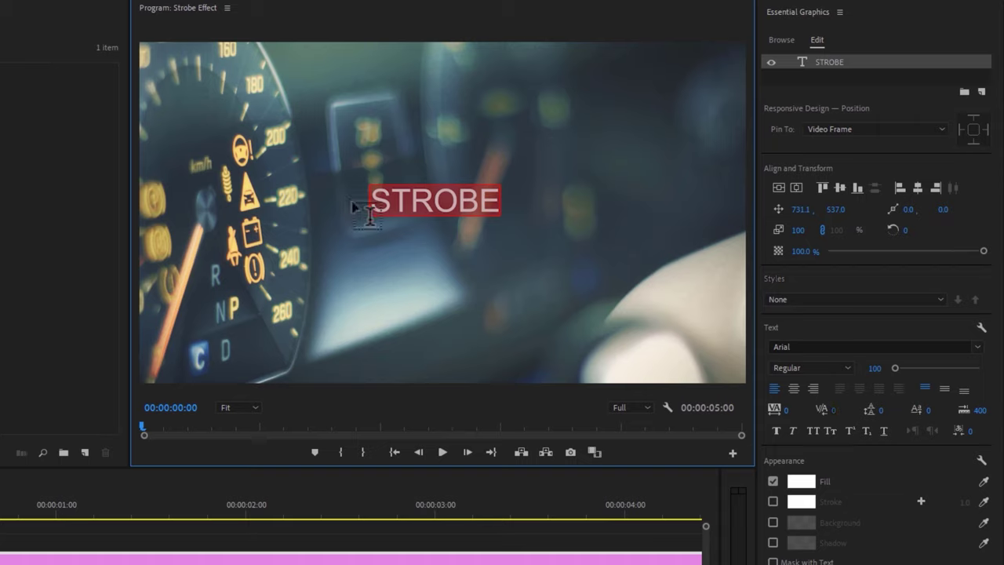
pyautogui.click(816, 345)
pyautogui.write('exo')
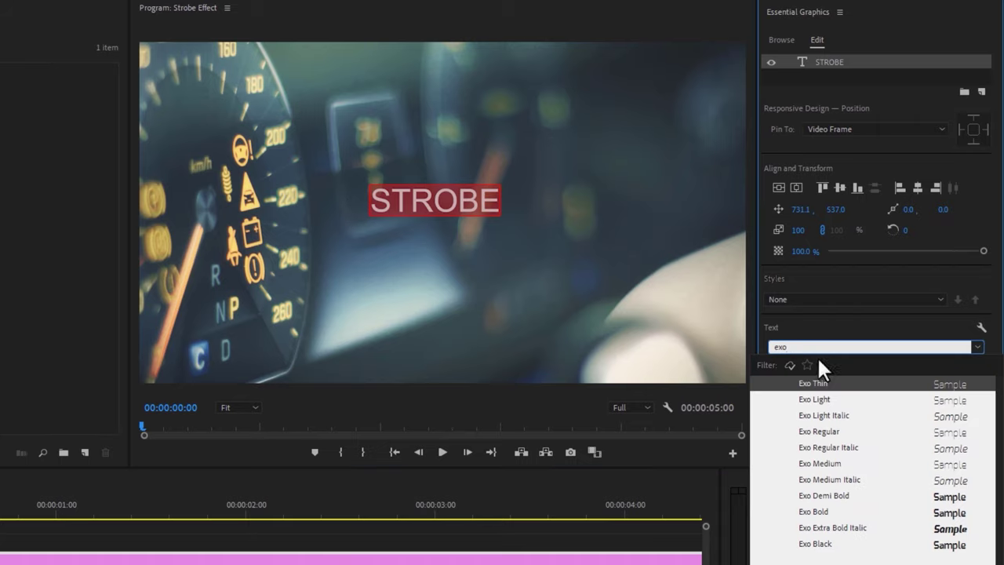
pyautogui.click(816, 511)
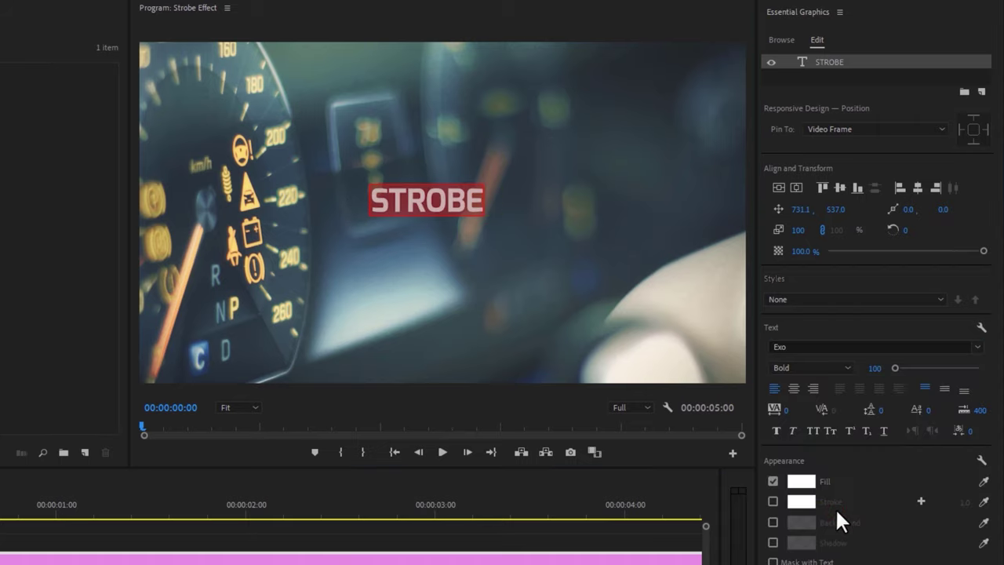
pyautogui.click(787, 410)
pyautogui.press('Return')
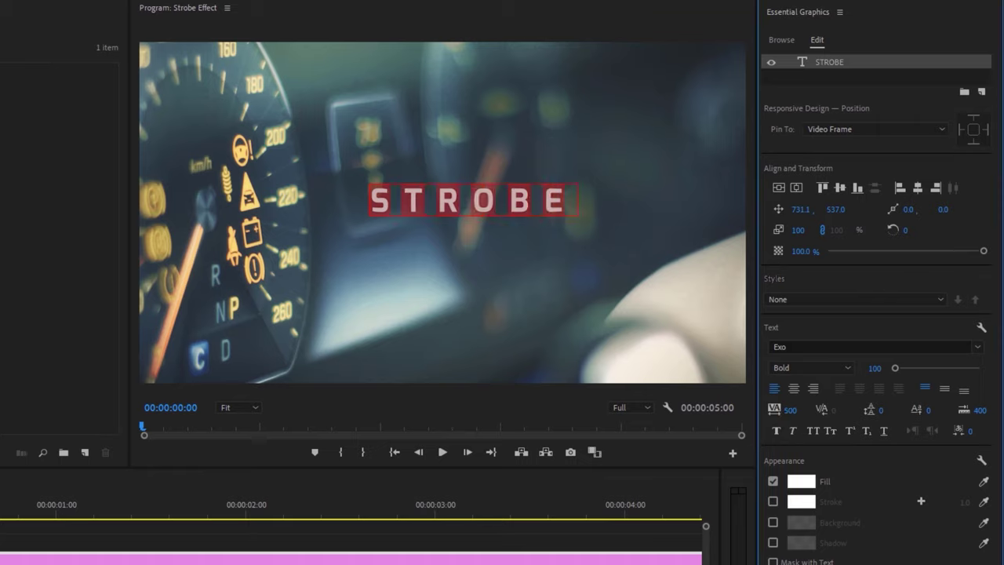
# Step: Align the STROBE title vertically and horizontally, then close Essential Graphics
pyautogui.click(777, 192)
pyautogui.click(799, 192)
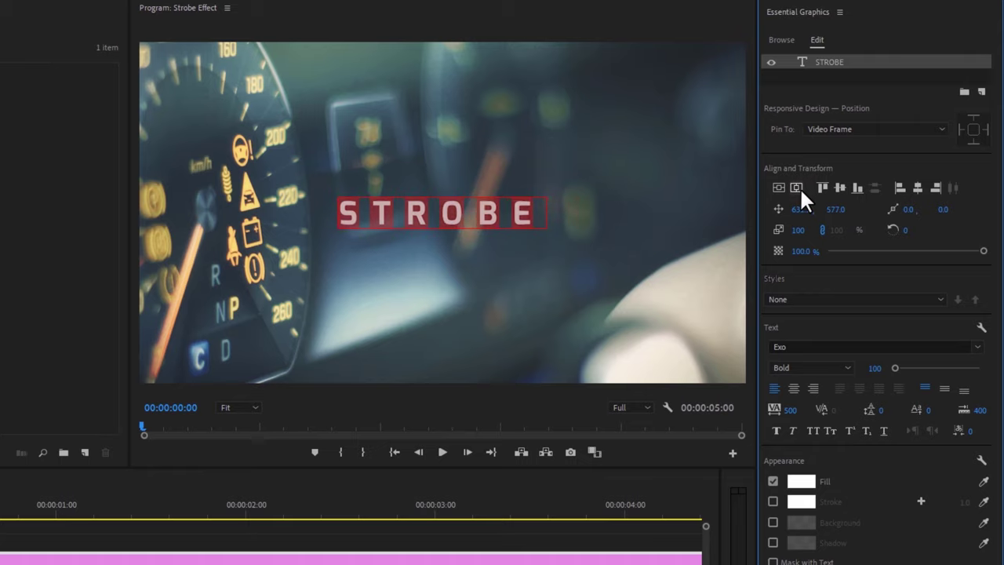
pyautogui.click(840, 12)
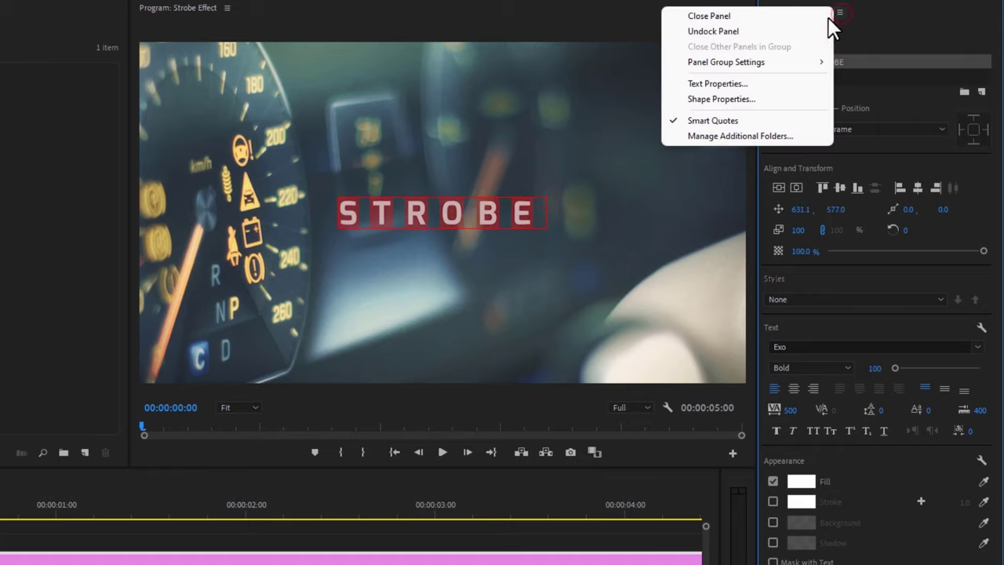
pyautogui.click(793, 15)
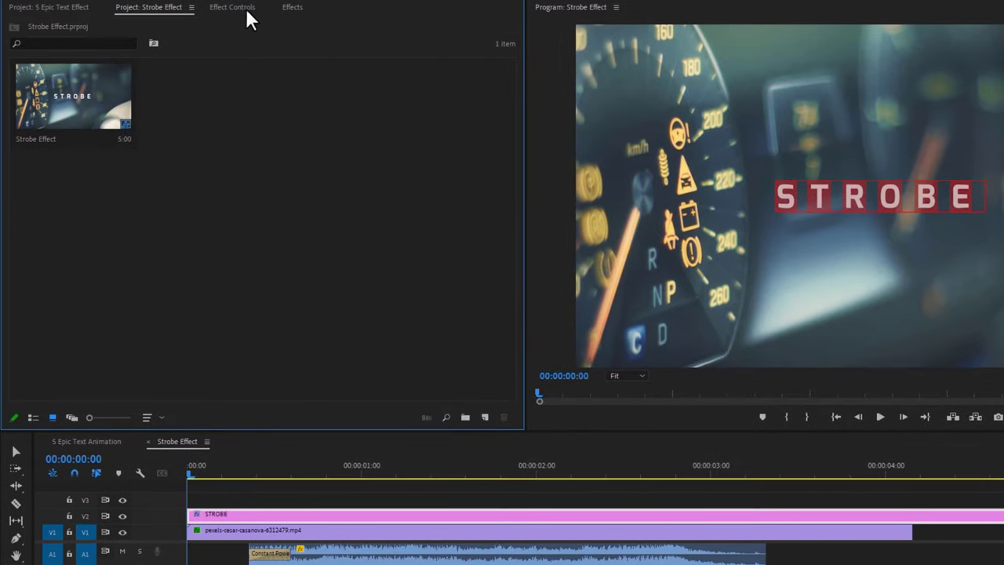
# Step: Keyframe the STROBE title's Scale from 100 at the start to 110 at the clip's end
pyautogui.click(244, 8)
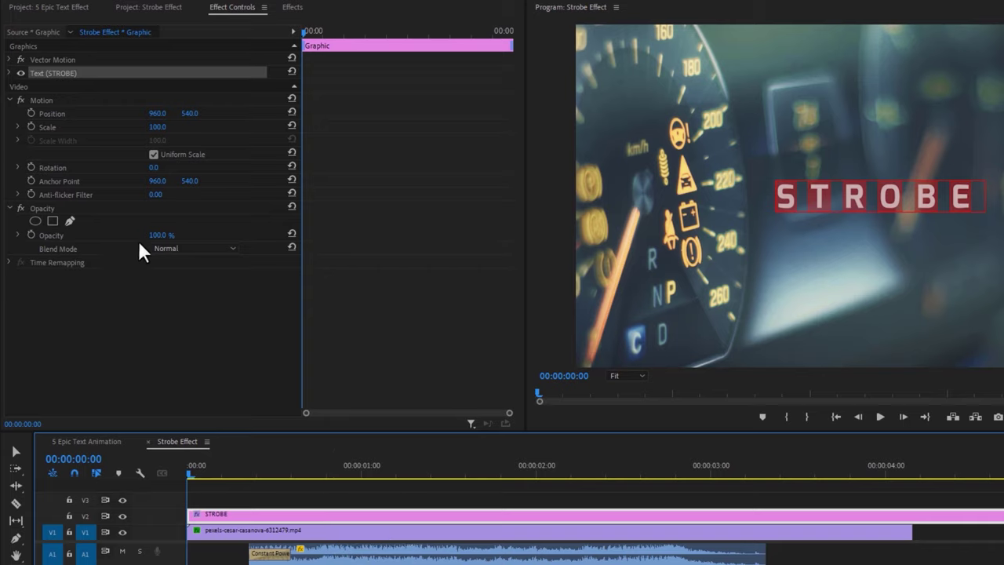
pyautogui.click(32, 126)
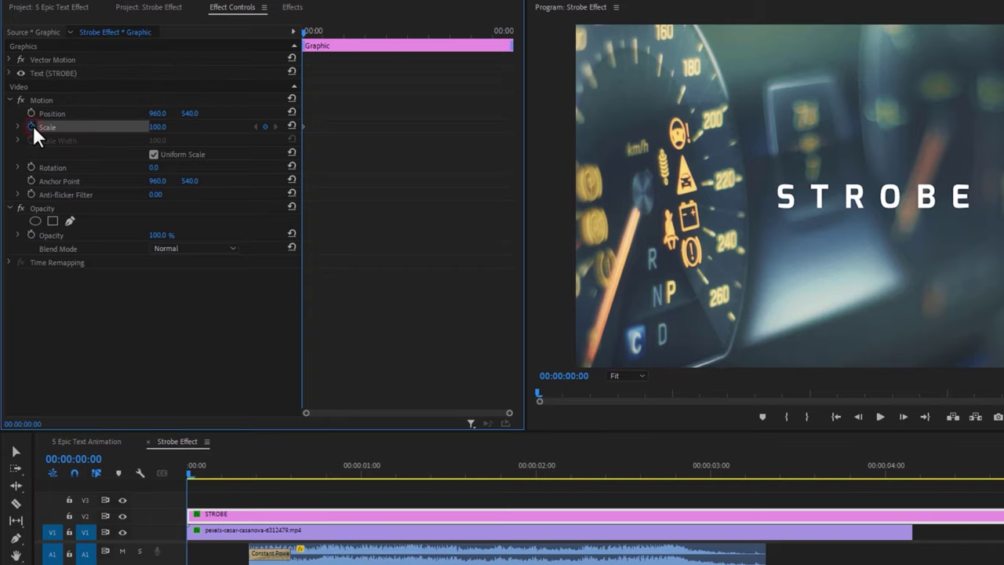
pyautogui.moveTo(378, 35); pyautogui.dragTo(397, 35)
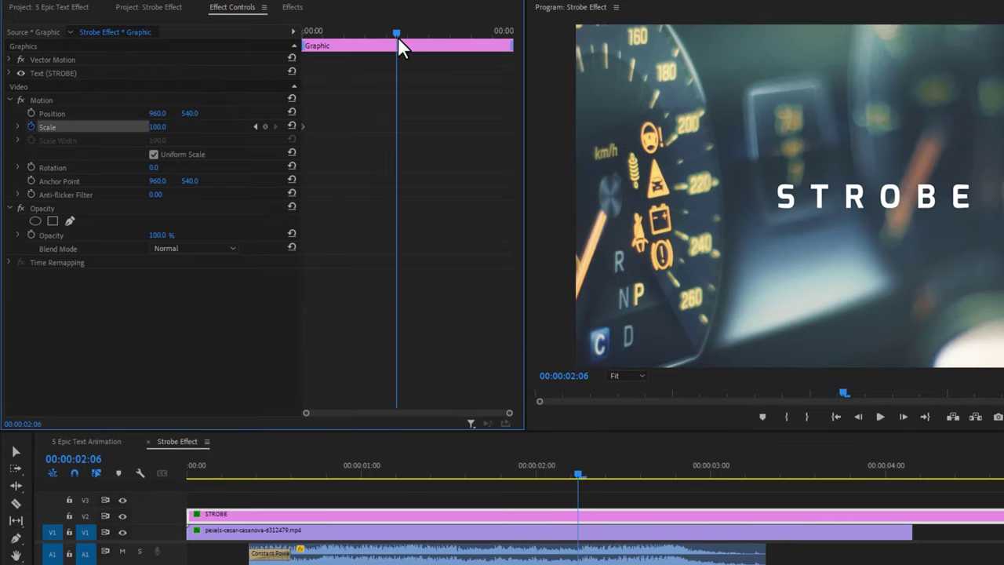
pyautogui.click(161, 127)
pyautogui.write('110')
pyautogui.press('Return')
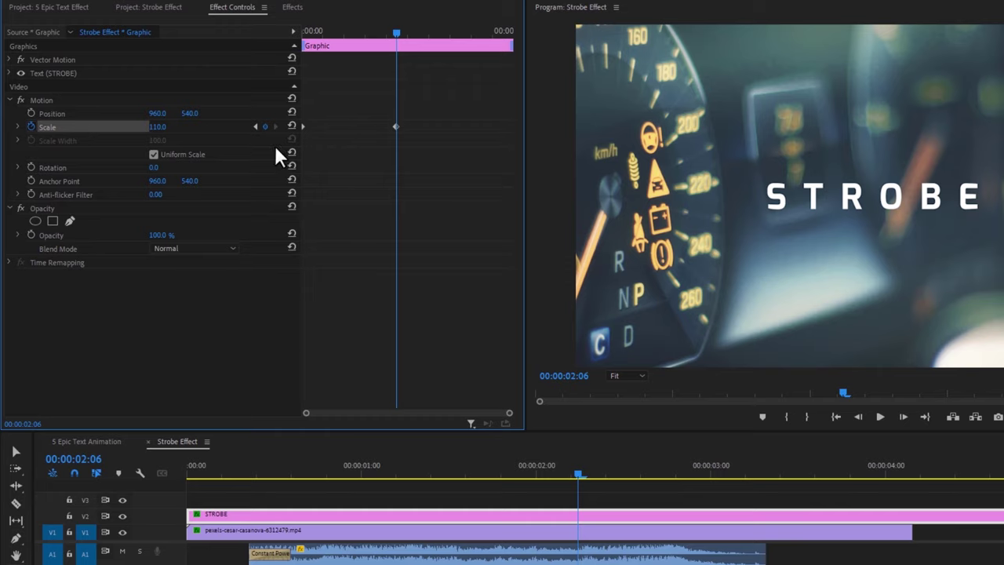
pyautogui.moveTo(394, 126); pyautogui.dragTo(546, 135)
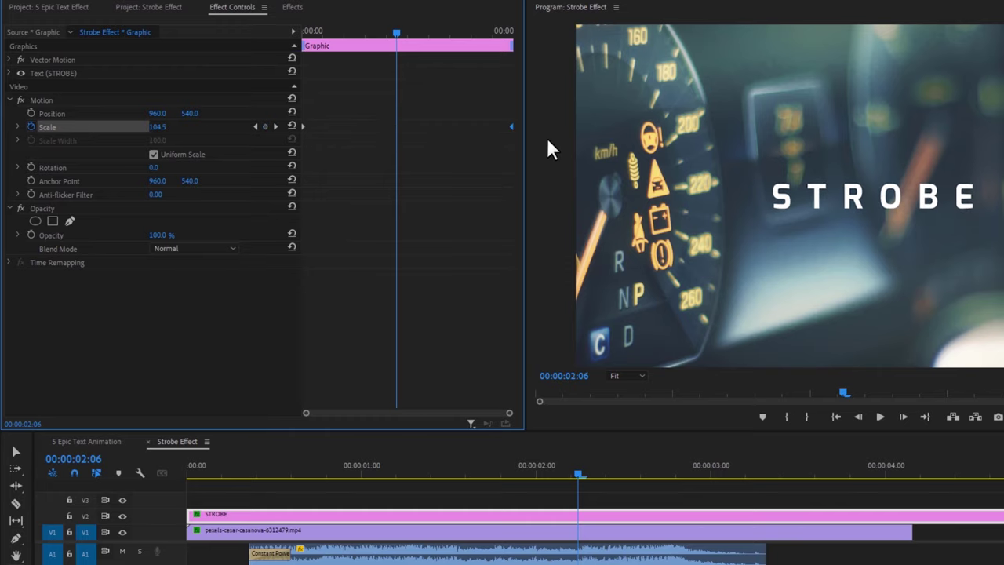
# Step: Split the STROBE title at 00:00:00:18, 00:00:00:24, 00:00:01:06 and the next point
pyautogui.click(250, 478)
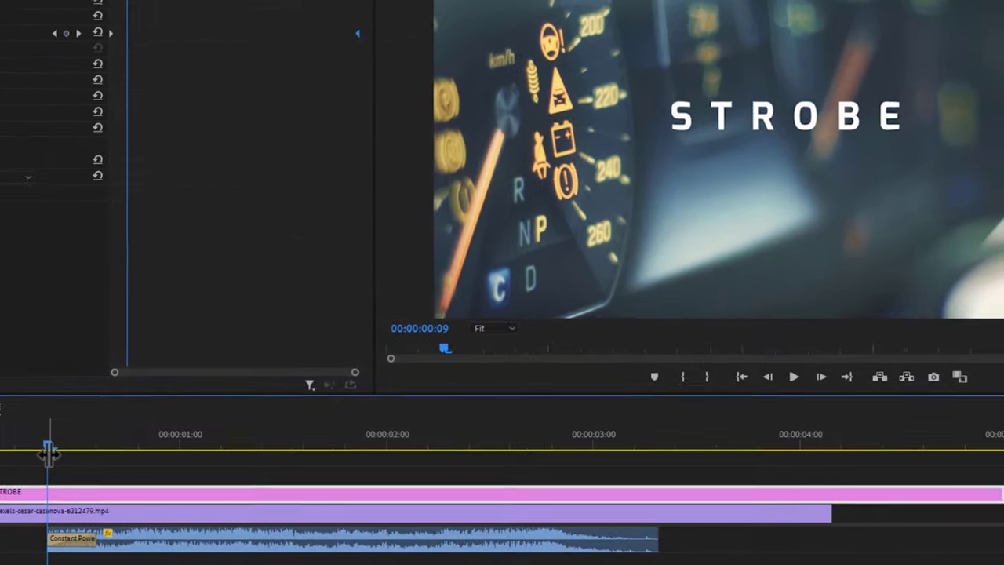
pyautogui.press('space')
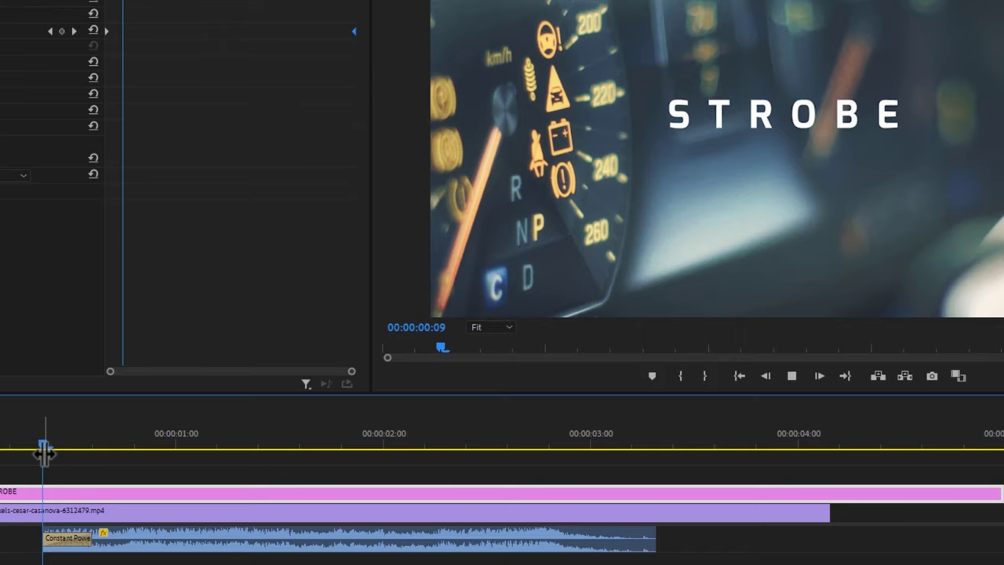
pyautogui.click(119, 438)
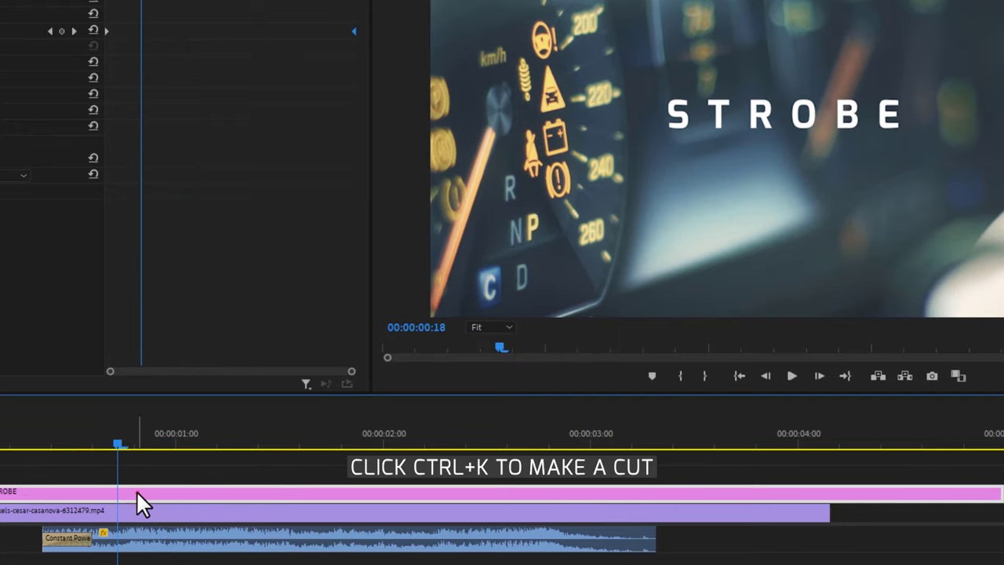
pyautogui.hotkey('ctrl', 'k')
pyautogui.click(168, 439)
pyautogui.click(194, 491)
pyautogui.hotkey('ctrl', 'k')
pyautogui.moveTo(205, 439); pyautogui.dragTo(225, 447)
pyautogui.hotkey('ctrl', 'k')
pyautogui.click(251, 444)
pyautogui.hotkey('ctrl', 'k')
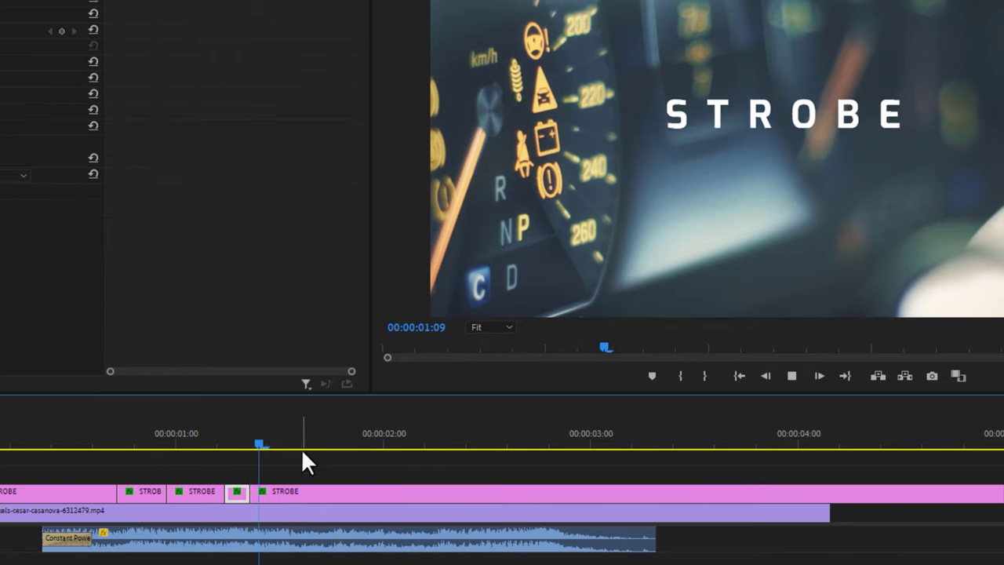
# Step: Keep splitting the STROBE title at 00:00:01:22 and later points up to 00:00:02:19
pyautogui.click(325, 444)
pyautogui.hotkey('ctrl', 'k')
pyautogui.click(358, 444)
pyautogui.hotkey('ctrl', 'k')
pyautogui.press('space')
pyautogui.hotkey('ctrl', 'k')
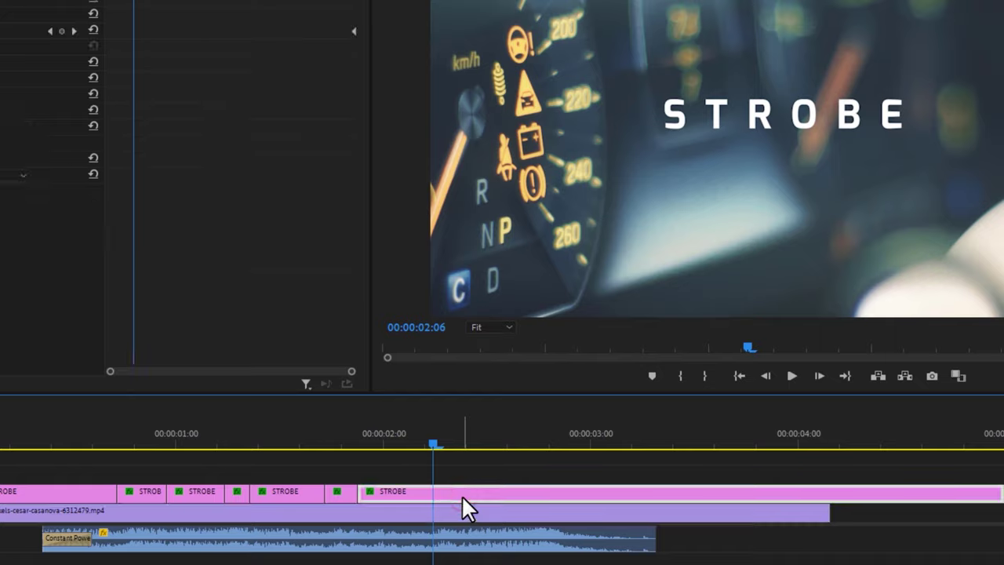
pyautogui.hotkey('ctrl', 'k')
# Step: Cut the dashboard footage at 00:00:02:19 and delete the part after it
pyautogui.hotkey('ctrl', 'k')
pyautogui.press('space')
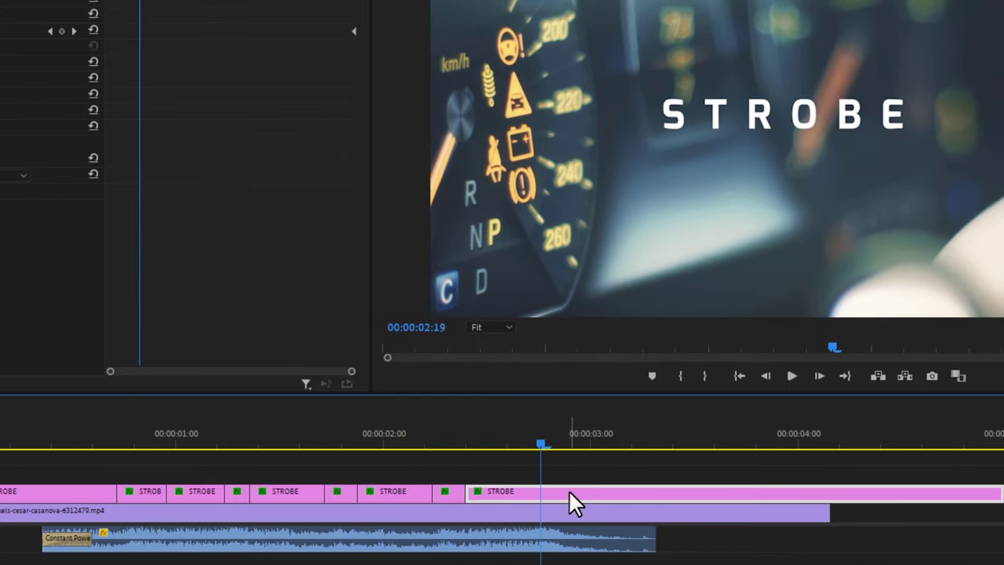
pyautogui.click(574, 513)
pyautogui.hotkey('ctrl', 'k')
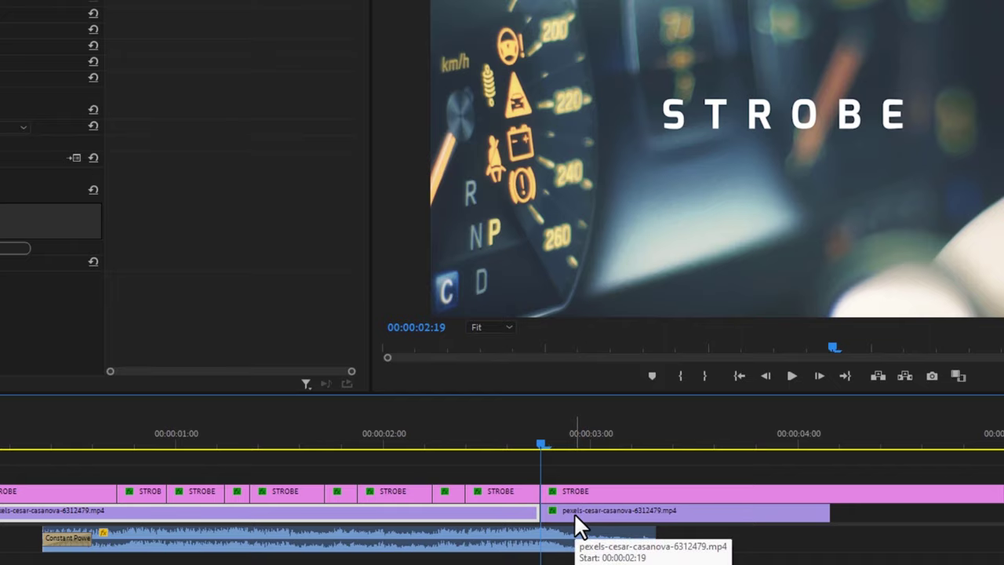
pyautogui.click(574, 512)
pyautogui.press('Delete')
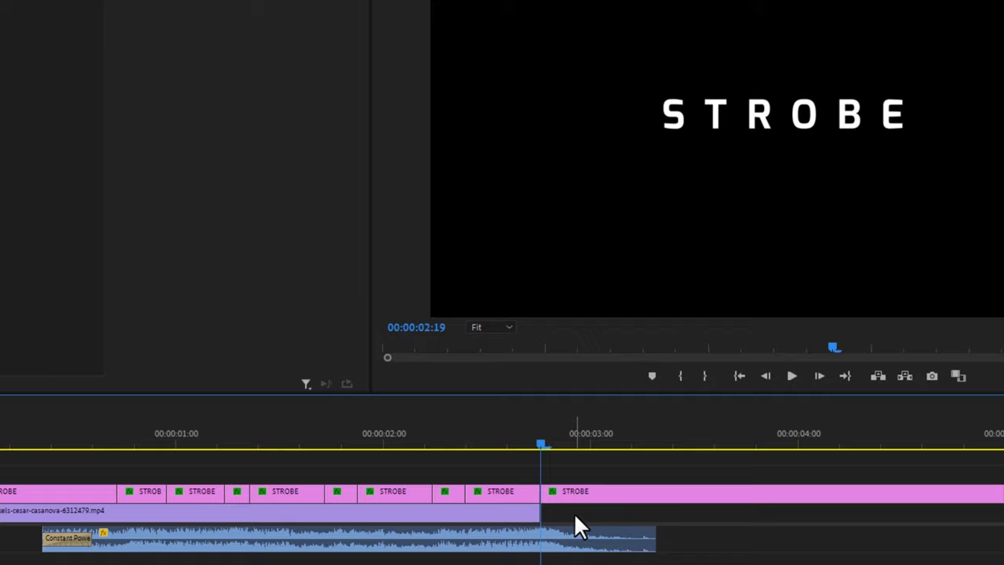
# Step: Delete five alternate STROBE pieces, including the first one, to create the strobe
pyautogui.click(512, 493)
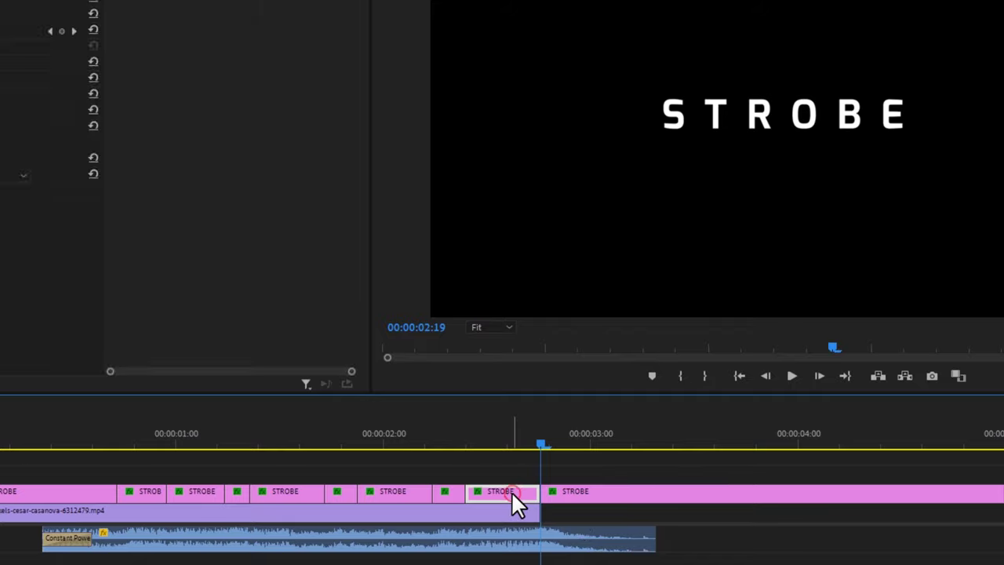
pyautogui.press('Delete')
pyautogui.click(402, 493)
pyautogui.press('Delete')
pyautogui.click(278, 494)
pyautogui.press('Delete')
pyautogui.click(192, 496)
pyautogui.press('Delete')
pyautogui.click(81, 491)
pyautogui.press('Delete')
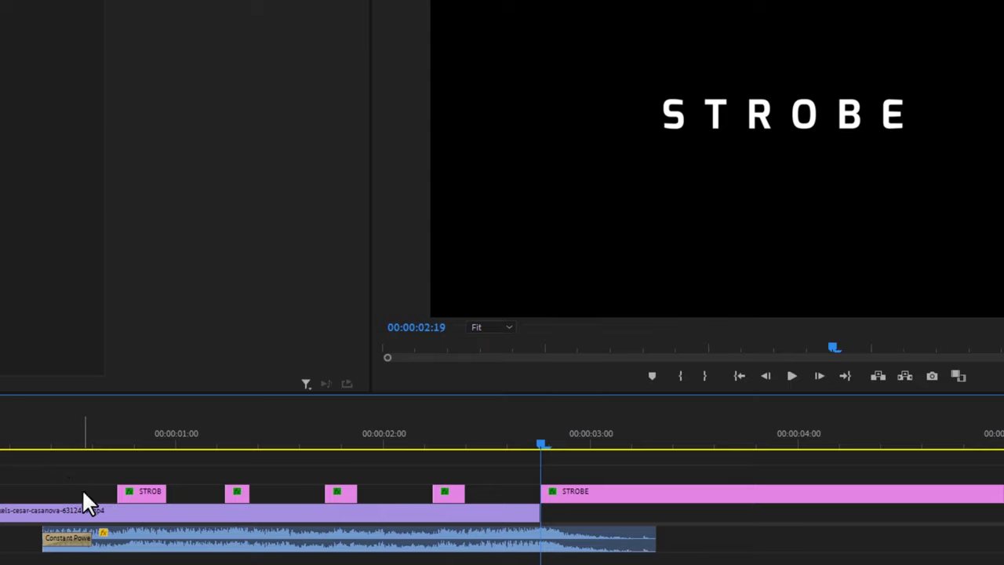
# Step: Play the strobing title from the start in a maximized Program preview
pyautogui.click(9, 437)
pyautogui.press('`')
pyautogui.press('space')
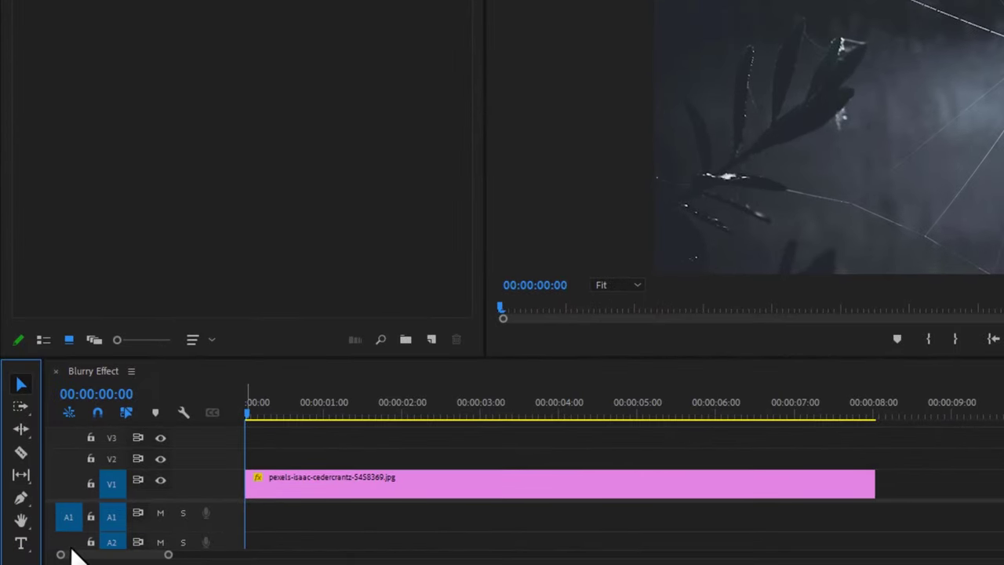
# Step: Type a BLURRY title in a text box over the cracked-glass photo
pyautogui.click(21, 543)
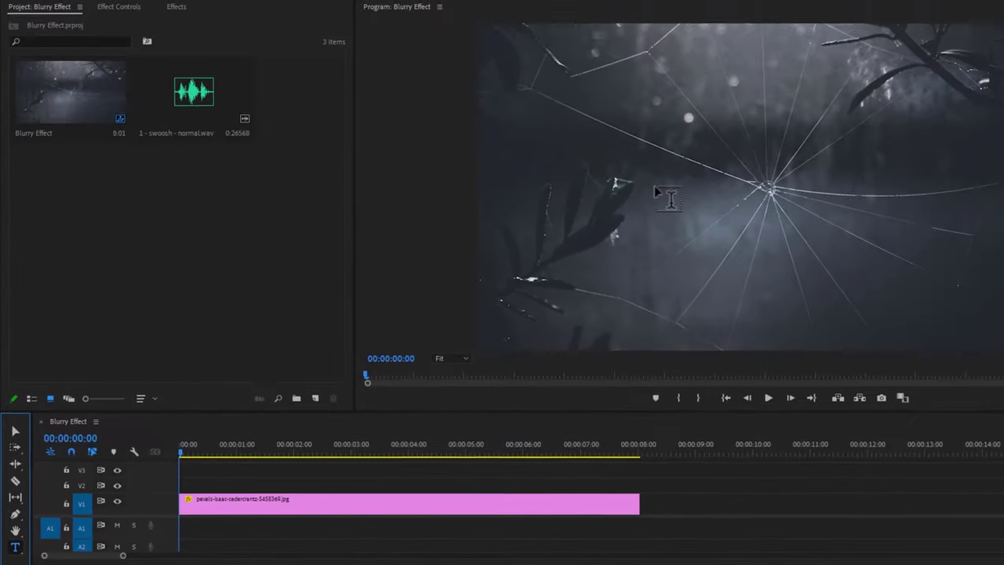
pyautogui.click(655, 188)
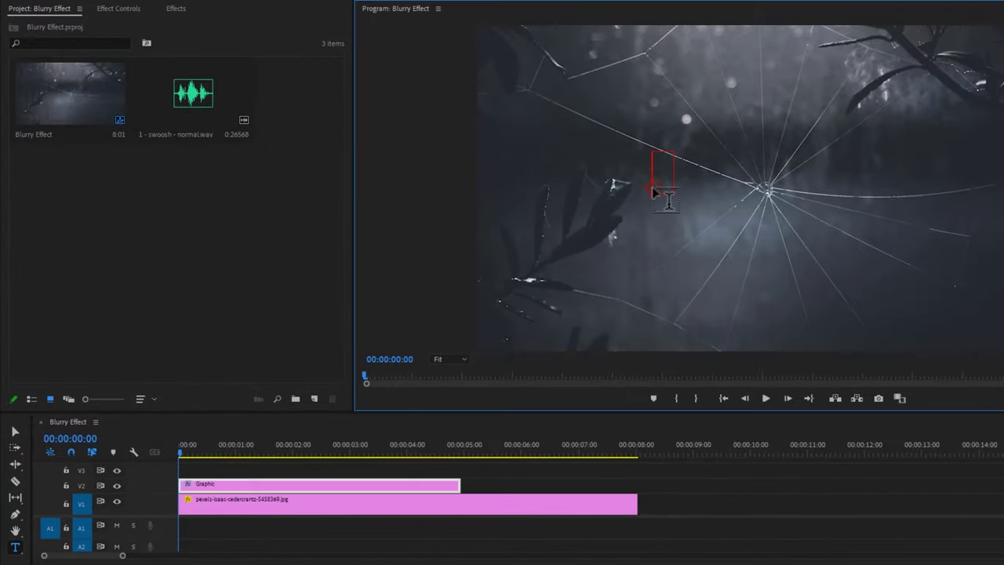
pyautogui.write('BLURRY')
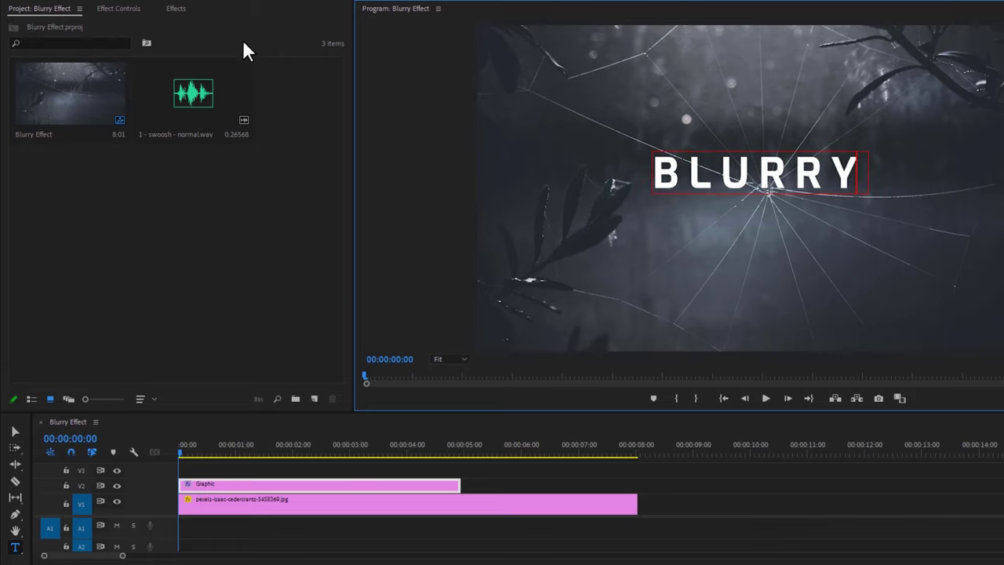
pyautogui.click(186, 9)
# Step: Apply VR Spherical Blur to both ends of BLURRY and show the opening transition's settings
pyautogui.click(106, 24)
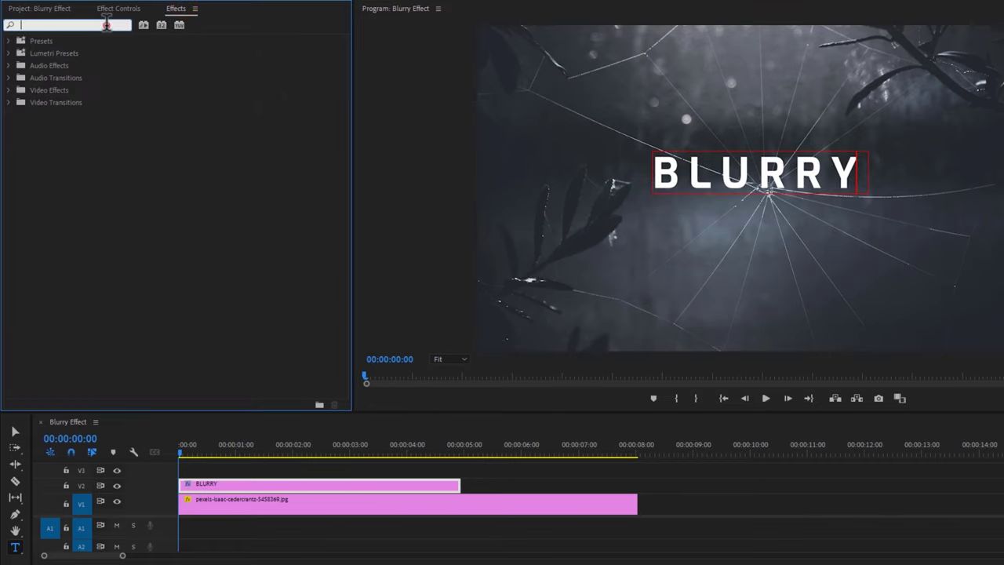
pyautogui.write('VR sp')
pyautogui.write('heri')
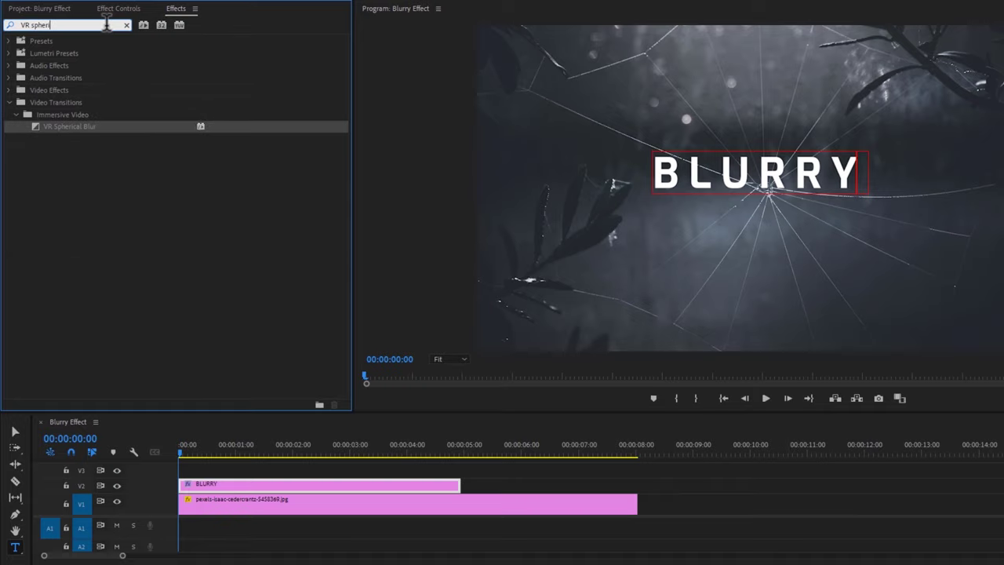
pyautogui.moveTo(93, 124); pyautogui.dragTo(181, 486)
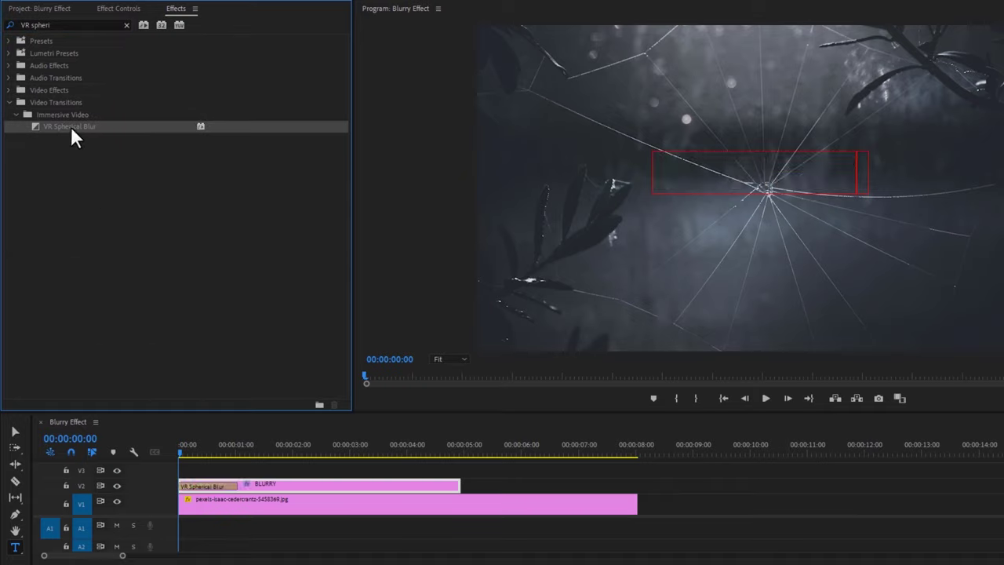
pyautogui.moveTo(453, 486)
pyautogui.mouseDown()
pyautogui.moveTo(466, 504)
pyautogui.moveTo(447, 485)
pyautogui.mouseUp()
pyautogui.moveTo(182, 451); pyautogui.dragTo(210, 458)
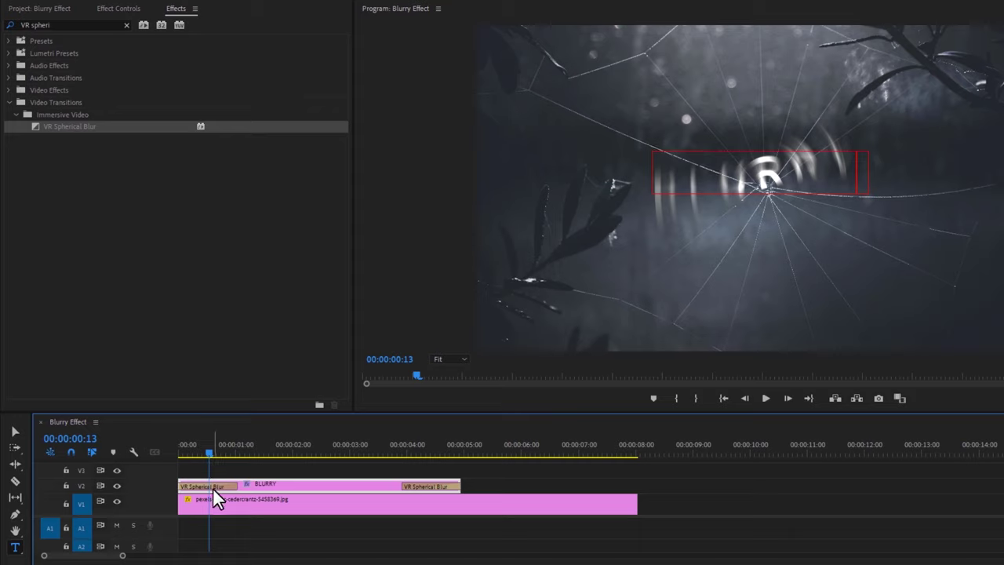
pyautogui.click(213, 486)
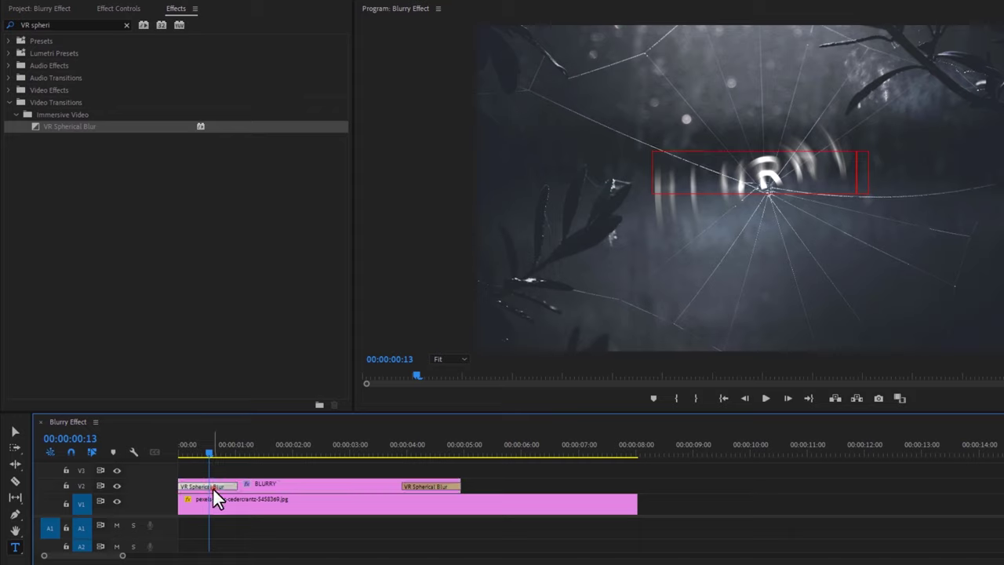
pyautogui.click(125, 9)
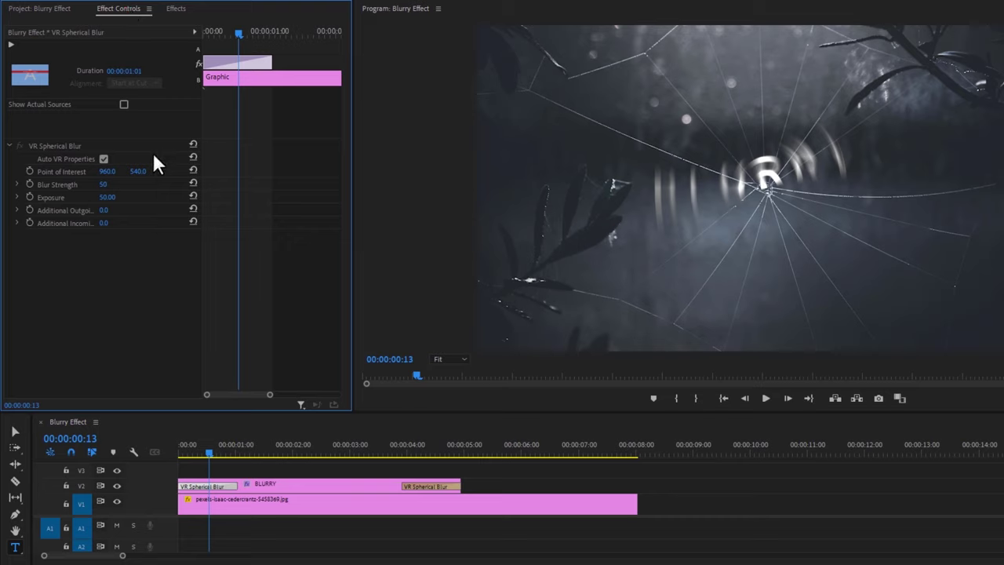
# Step: Raise Point of Interest Y on both VR Spherical Blur transitions for horizontal streaks
pyautogui.moveTo(133, 172); pyautogui.dragTo(165, 172)
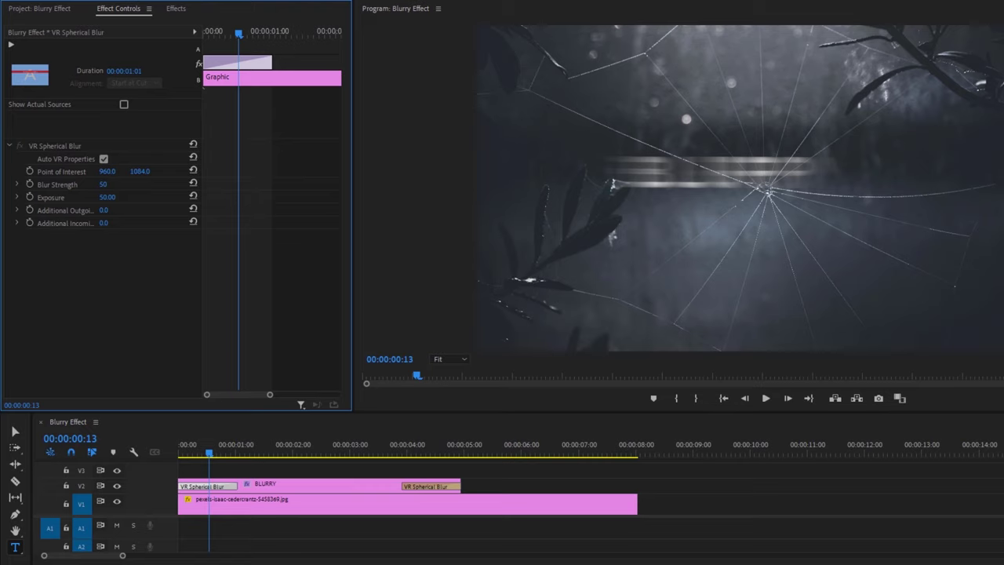
pyautogui.click(187, 445)
pyautogui.press('space')
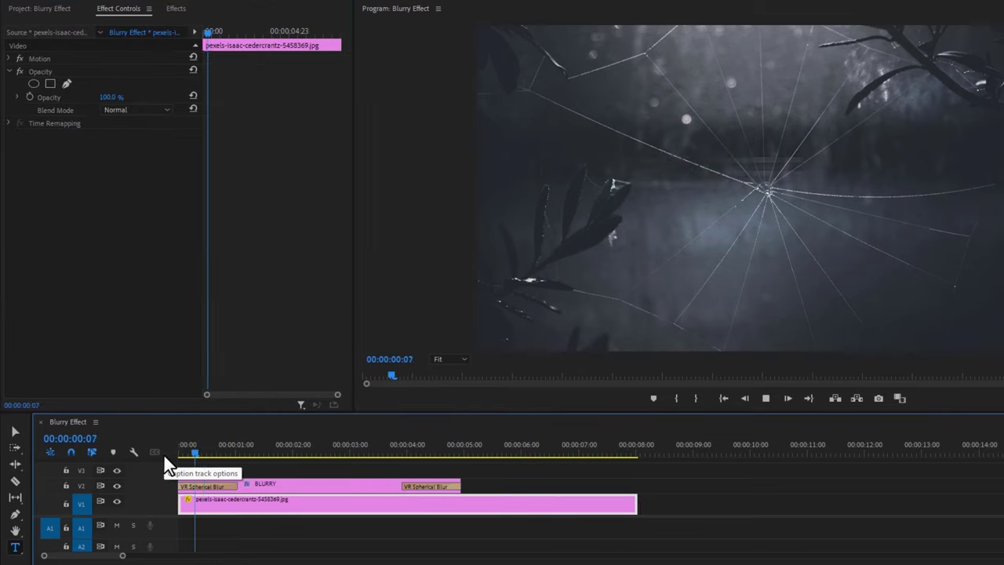
pyautogui.click(429, 449)
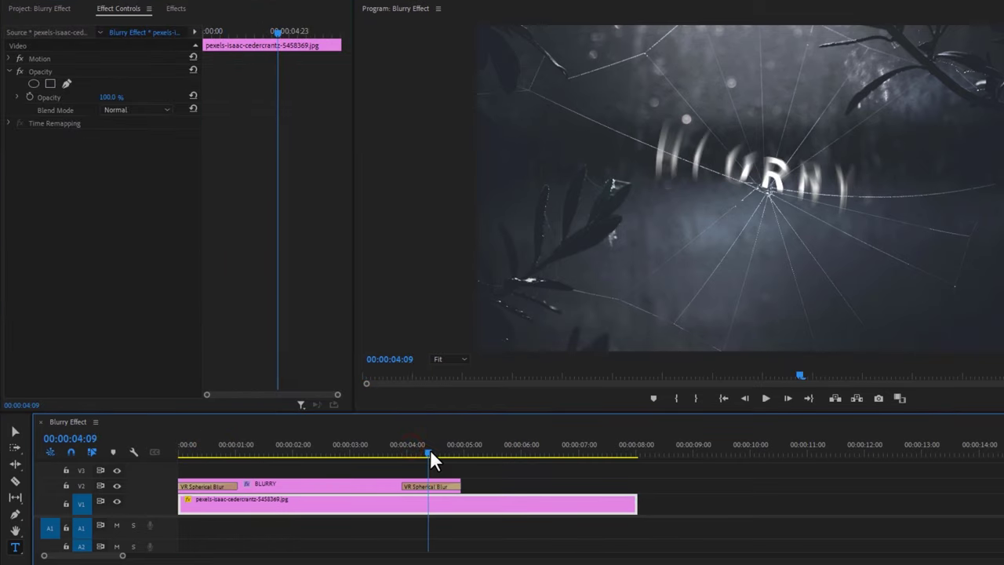
pyautogui.click(443, 487)
pyautogui.moveTo(140, 171)
pyautogui.mouseDown()
pyautogui.moveTo(116, 171)
pyautogui.moveTo(129, 171)
pyautogui.mouseUp()
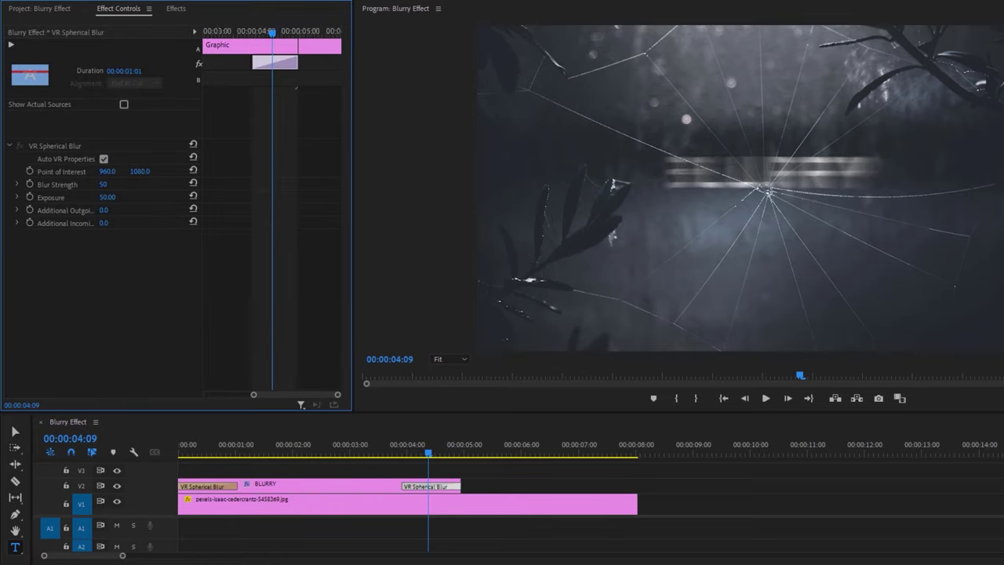
pyautogui.click(192, 444)
# Step: Place swoosh.wav on A1 at the sequence start and play the blurry title
pyautogui.click(43, 8)
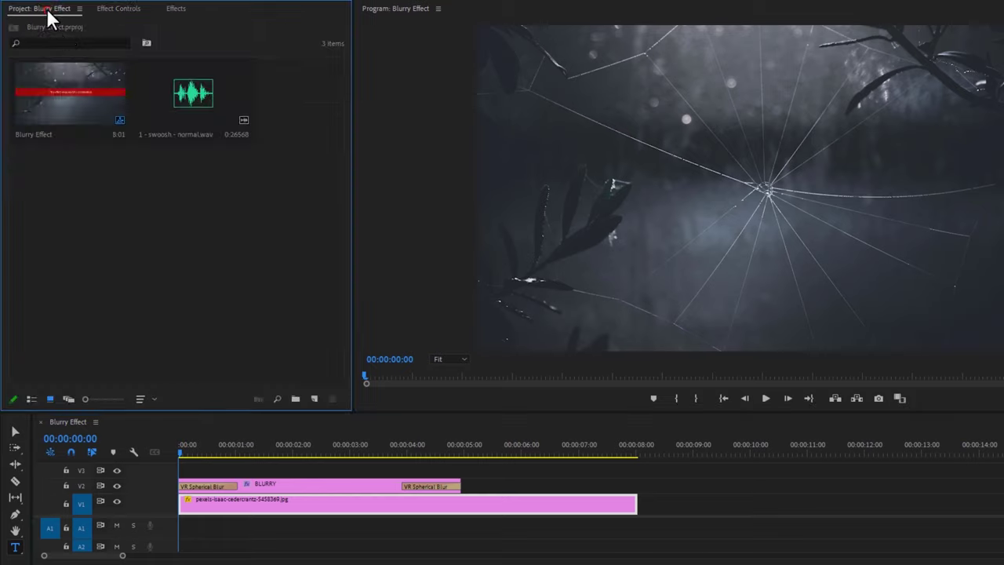
pyautogui.moveTo(239, 122); pyautogui.dragTo(431, 527)
pyautogui.press('space')
pyautogui.press('space')
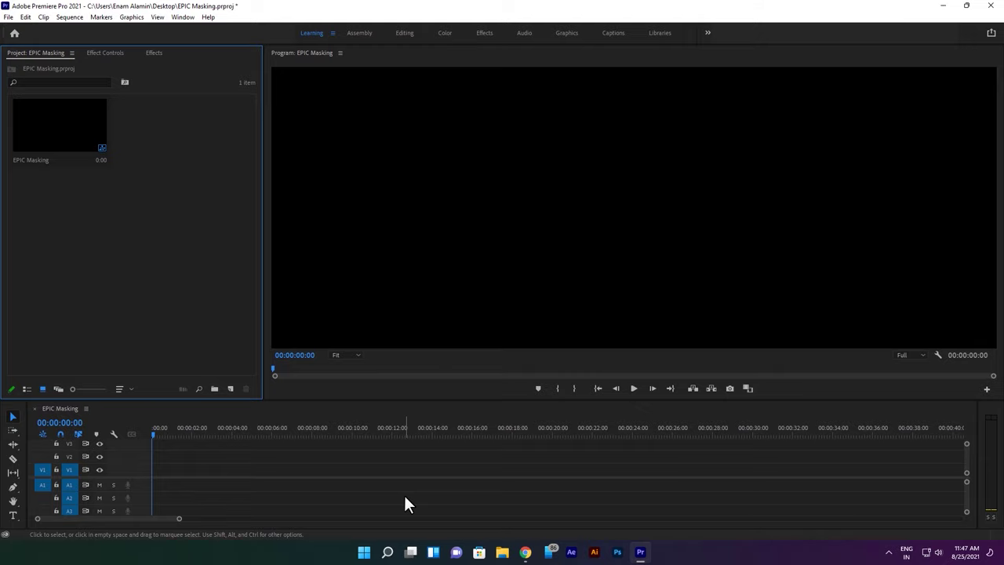
# Step: Add a new text layer in Essential Graphics and type EPIC
pyautogui.click(185, 18)
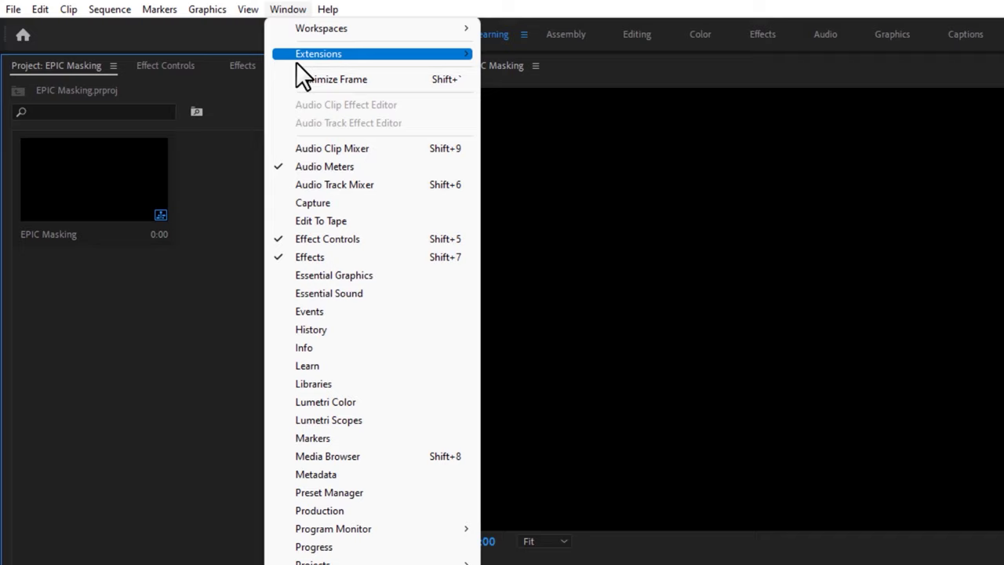
pyautogui.click(411, 274)
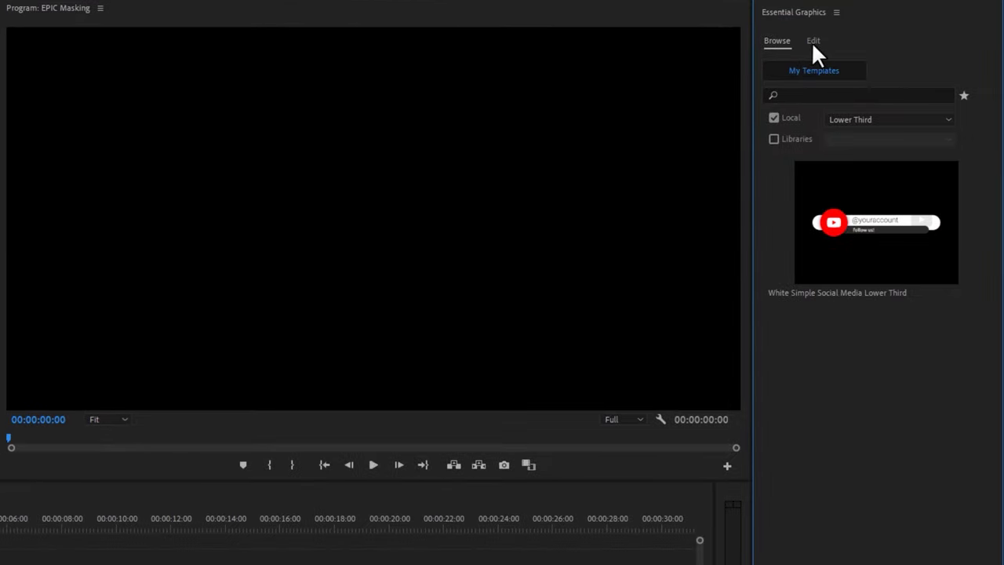
pyautogui.click(812, 41)
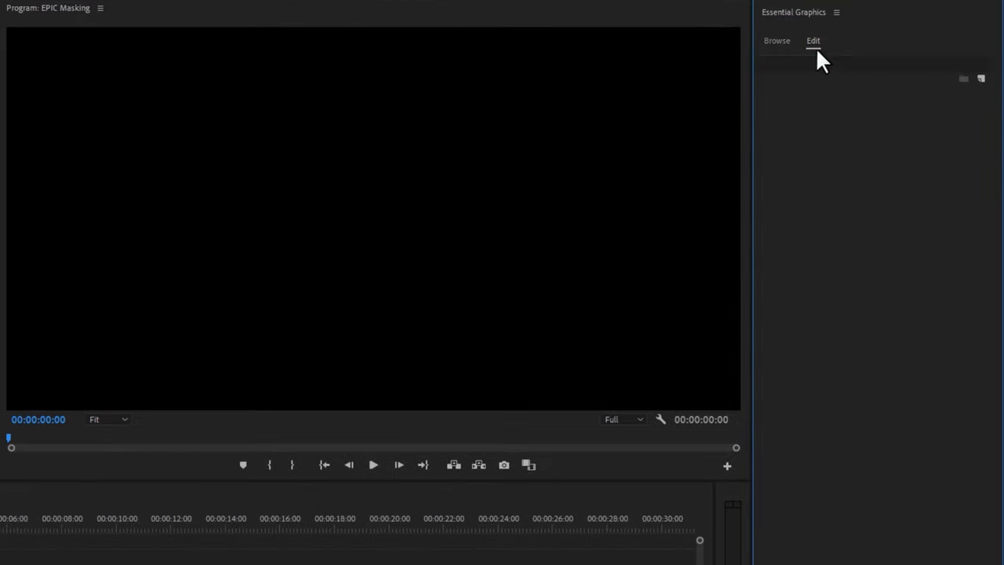
pyautogui.click(980, 78)
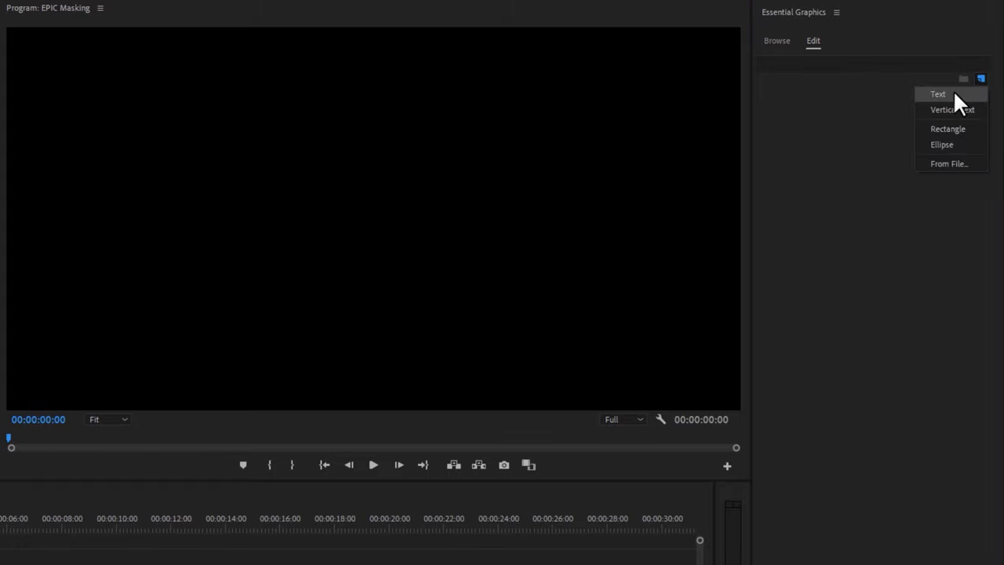
pyautogui.click(953, 91)
pyautogui.doubleClick(479, 223)
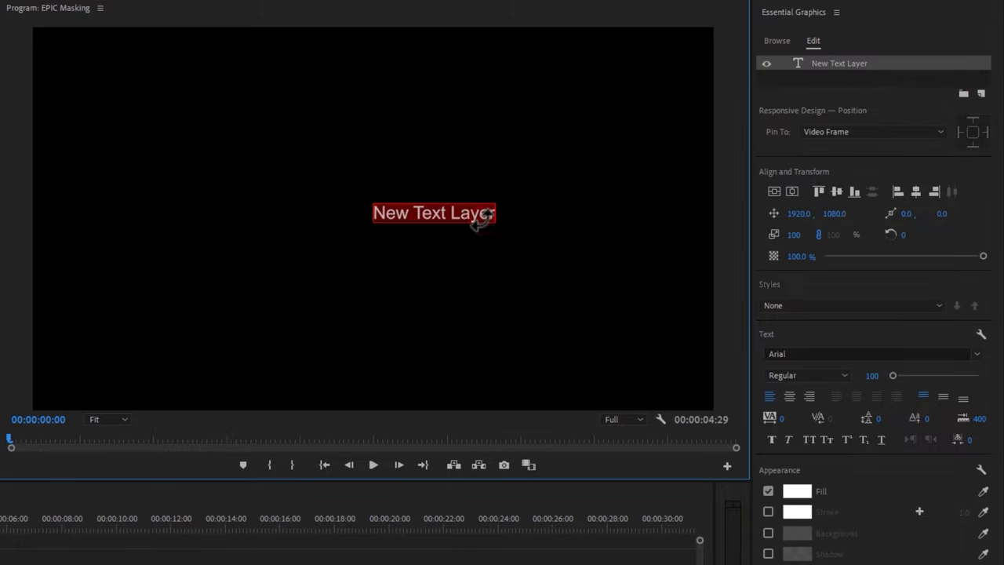
pyautogui.write('EPIC')
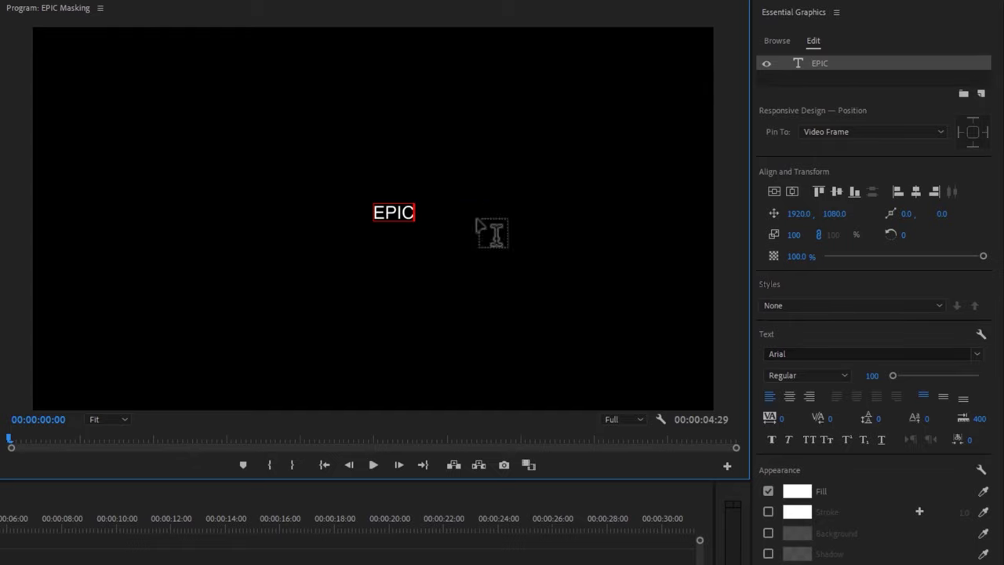
# Step: Set EPIC to Gilroy-Heavy at size 1300 and centre it vertically and horizontally
pyautogui.click(863, 353)
pyautogui.write('gil')
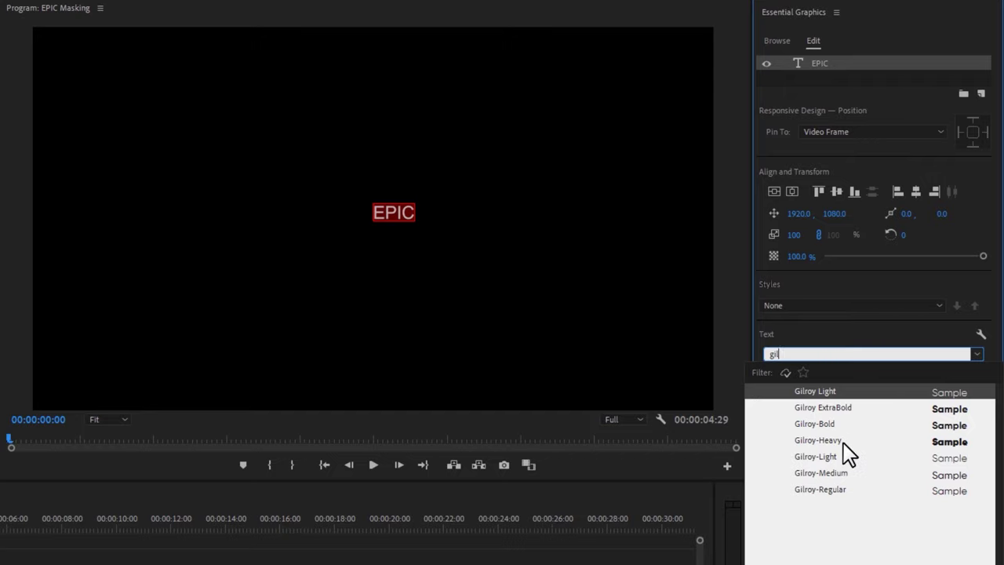
pyautogui.click(841, 440)
pyautogui.click(870, 377)
pyautogui.write('1300')
pyautogui.press('Return')
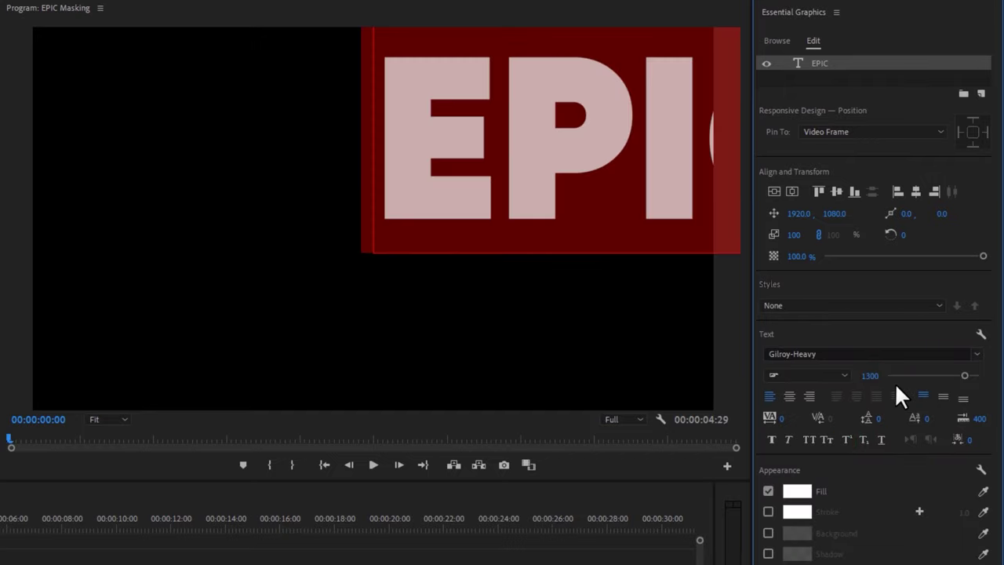
pyautogui.click(774, 191)
pyautogui.click(792, 192)
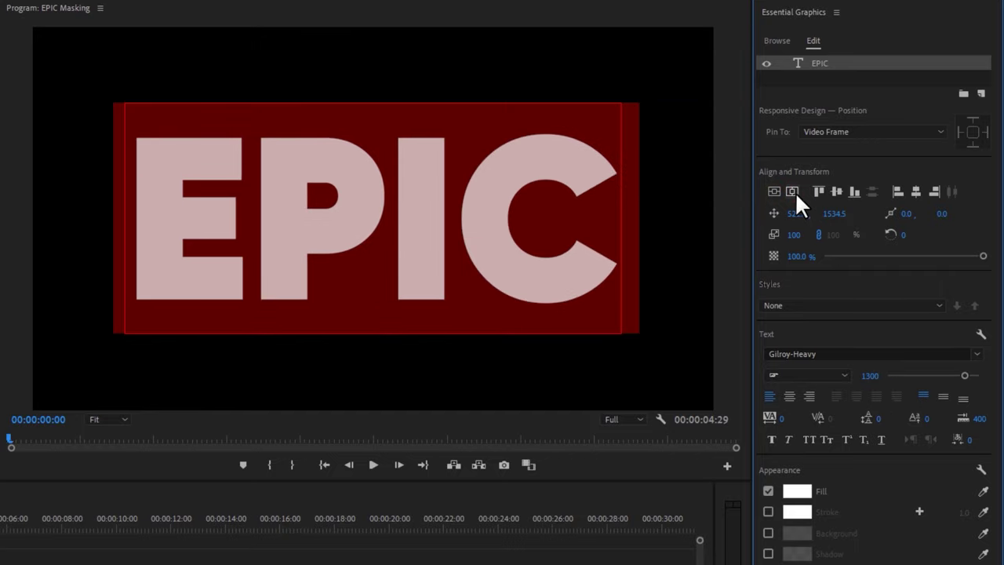
pyautogui.click(981, 95)
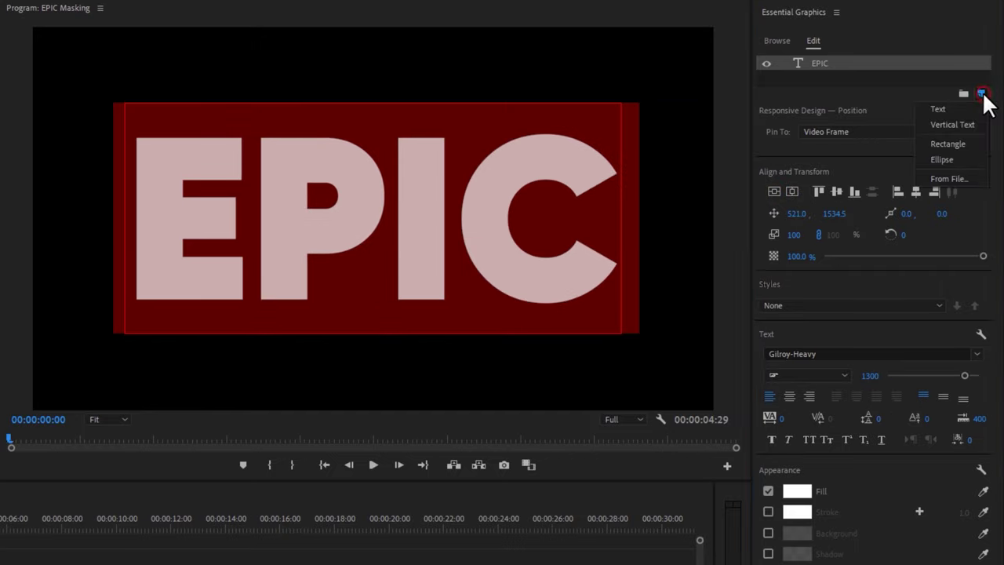
# Step: Add Forest Covered In Snow.mp4 as a layer below EPIC and mask it with the text
pyautogui.click(974, 178)
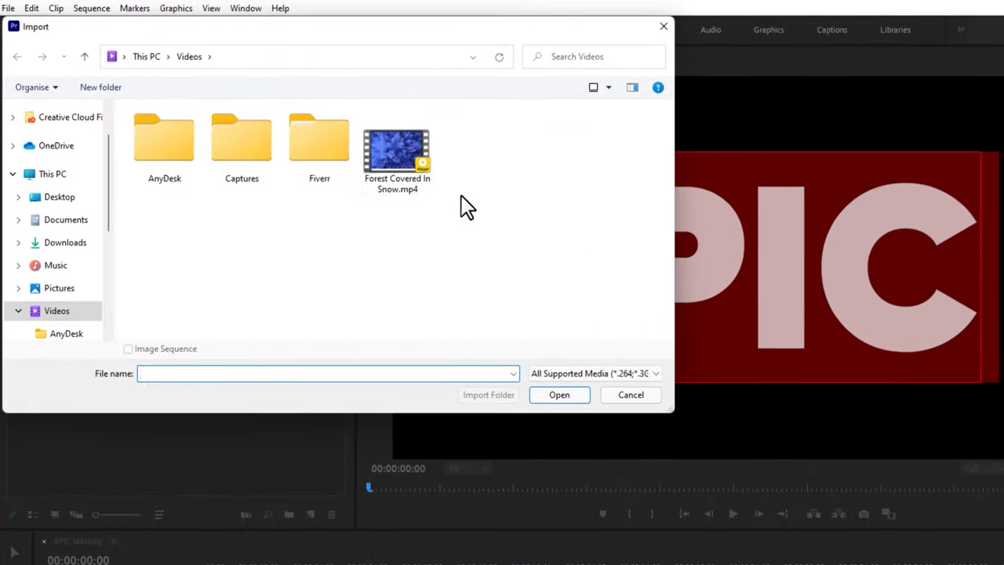
pyautogui.click(423, 183)
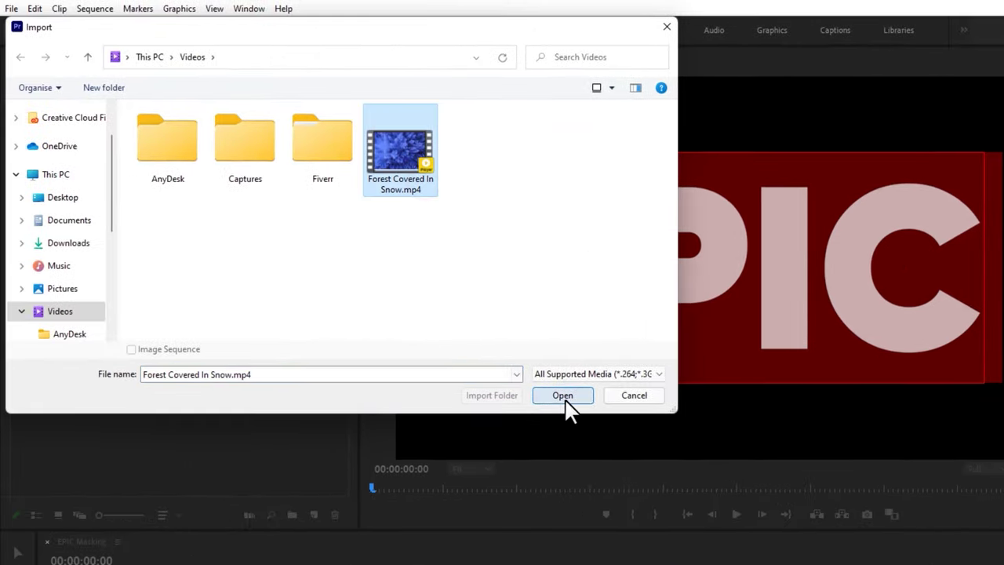
pyautogui.click(561, 396)
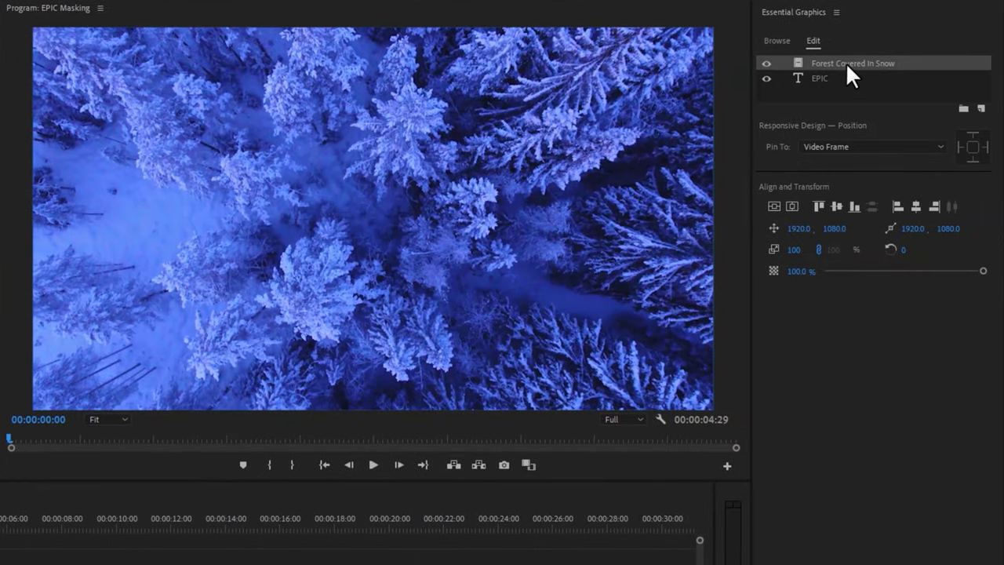
pyautogui.moveTo(845, 61); pyautogui.dragTo(843, 91)
pyautogui.click(837, 63)
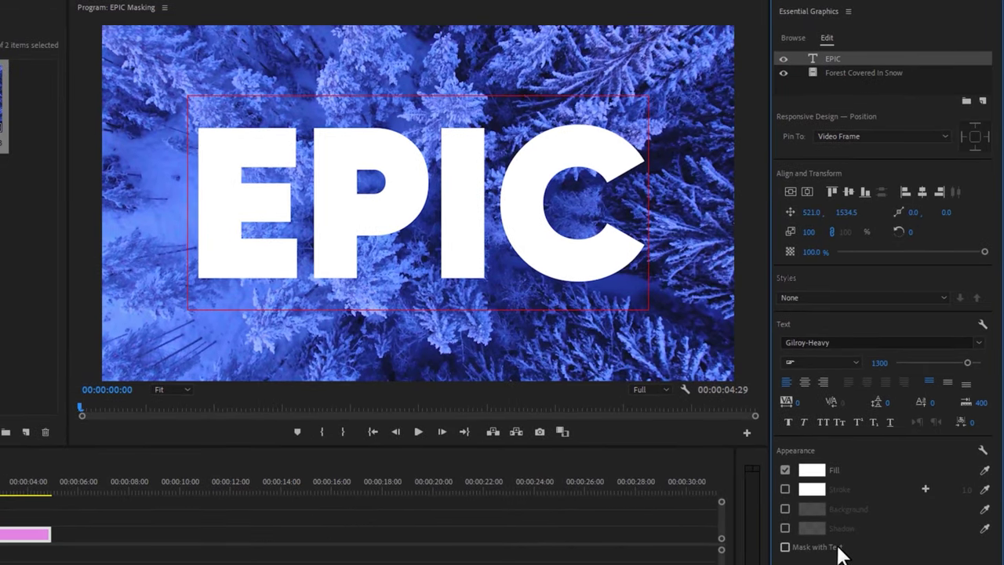
pyautogui.click(785, 548)
# Step: Preview the masked title and extend the EPIC clip to about 26 seconds
pyautogui.click(462, 400)
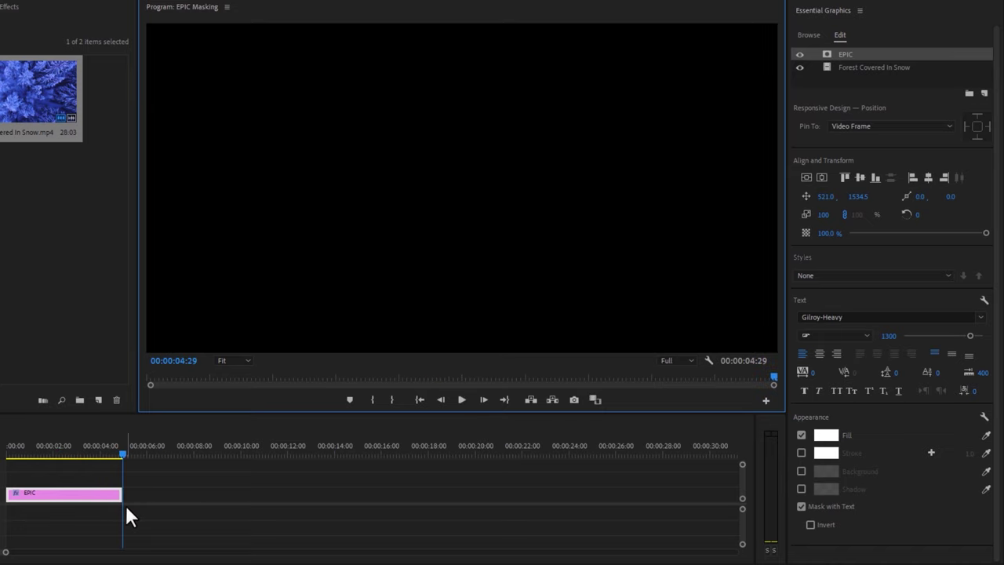
pyautogui.moveTo(124, 494); pyautogui.dragTo(618, 491)
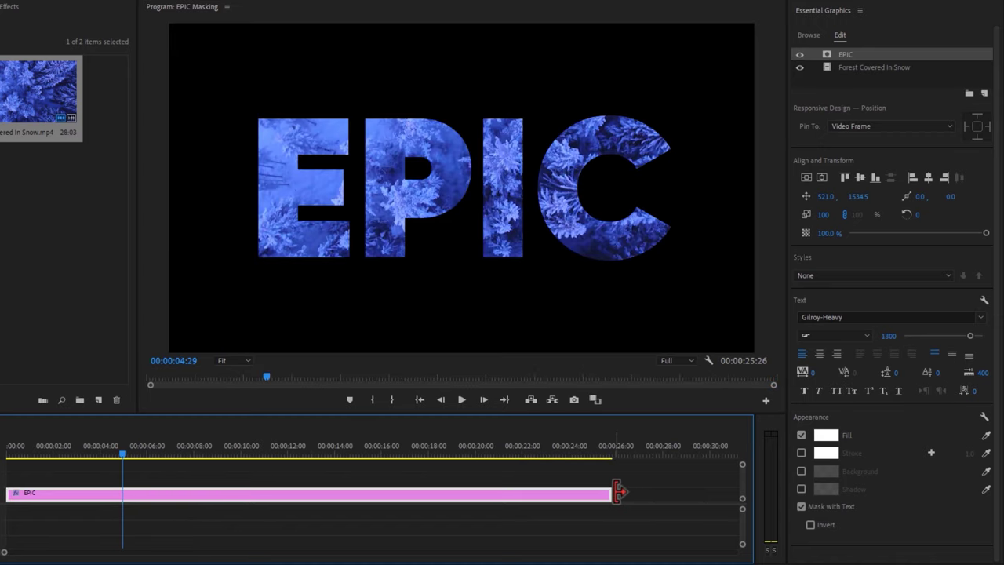
pyautogui.moveTo(29, 448); pyautogui.dragTo(6, 454)
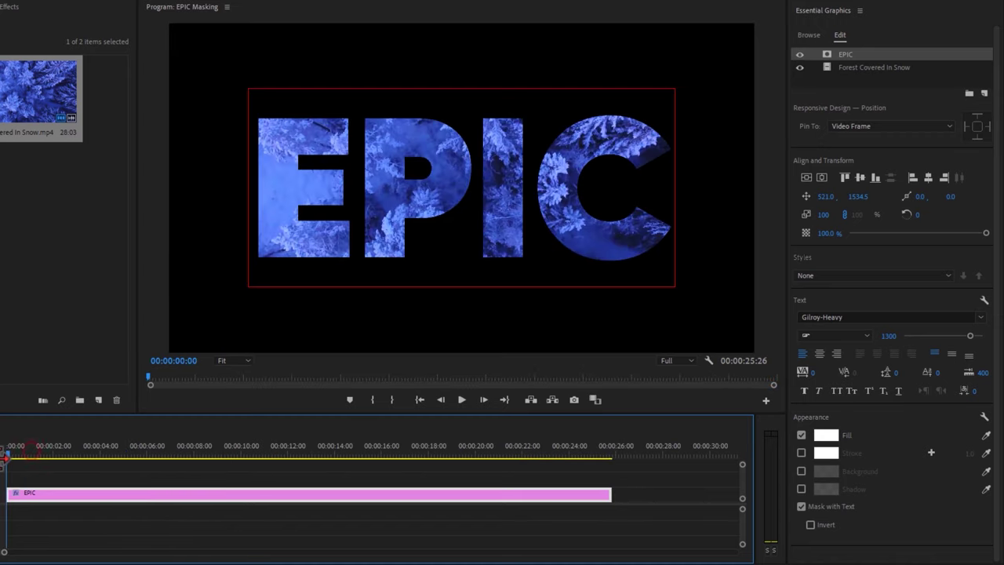
pyautogui.click(851, 53)
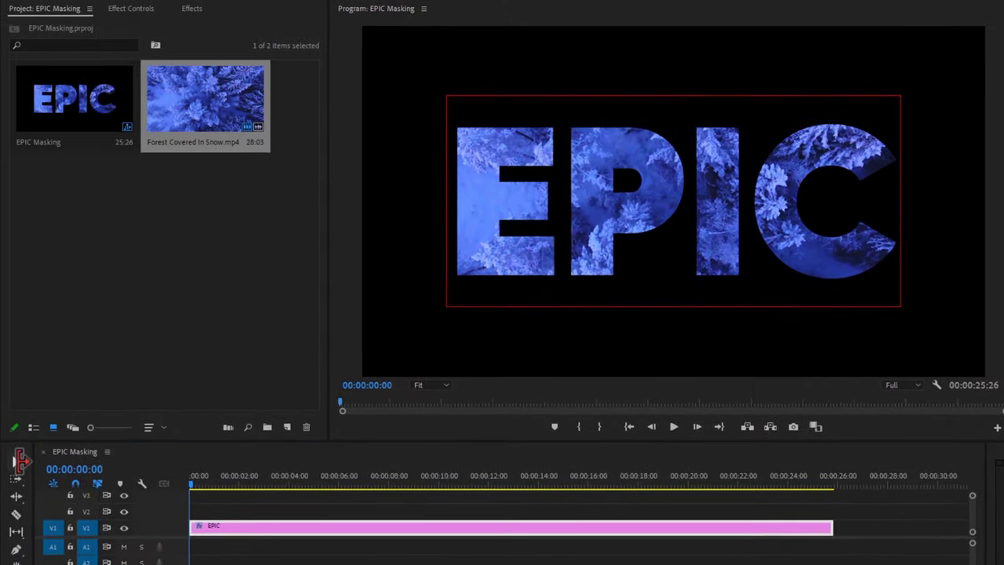
# Step: Keyframe the EPIC text's Scale at the start, enlarged to 1852 so forest fills the frame
pyautogui.click(17, 461)
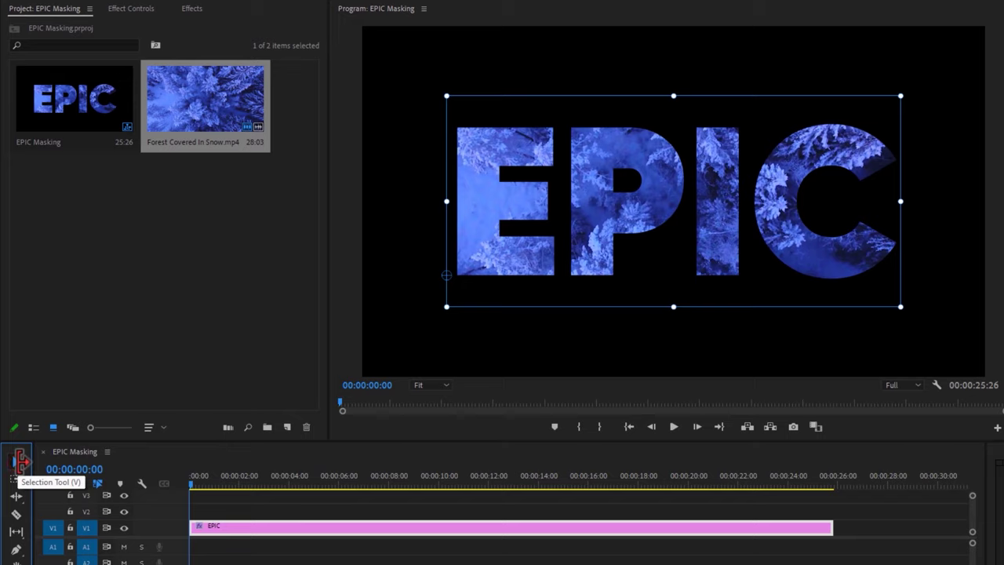
pyautogui.click(448, 274)
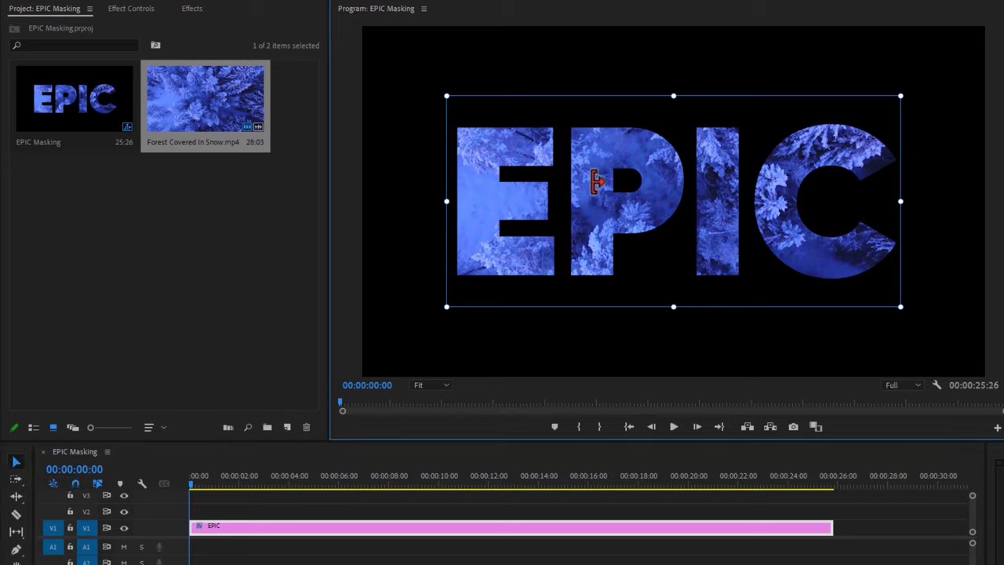
pyautogui.click(146, 9)
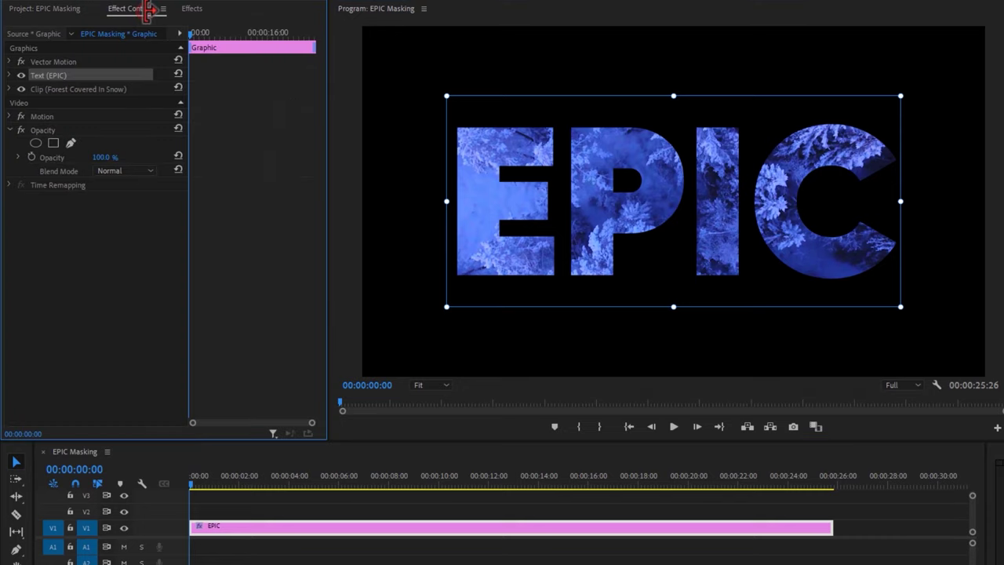
pyautogui.click(11, 75)
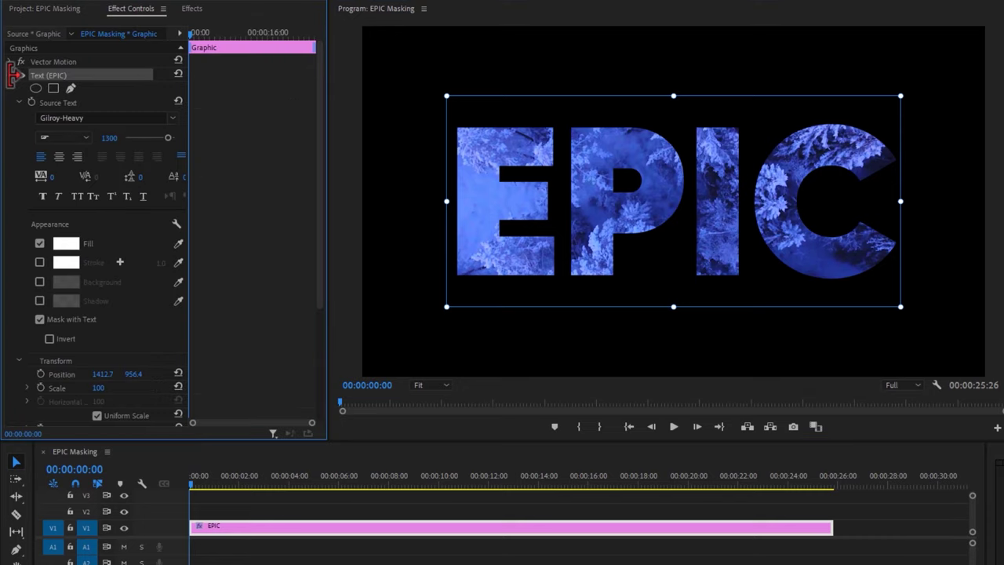
pyautogui.scroll(-1, 321, 154)
pyautogui.moveTo(322, 154); pyautogui.dragTo(322, 266)
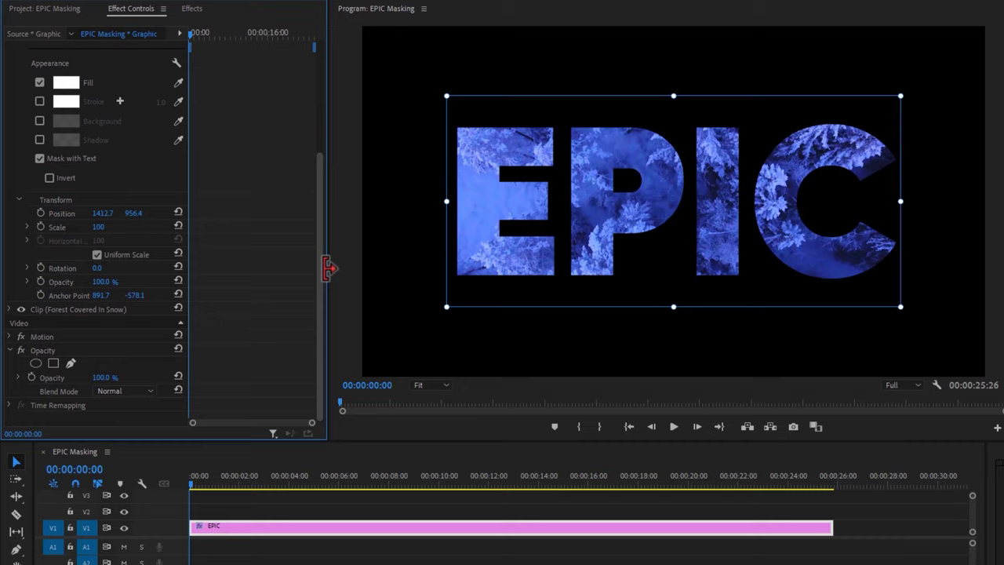
pyautogui.click(41, 226)
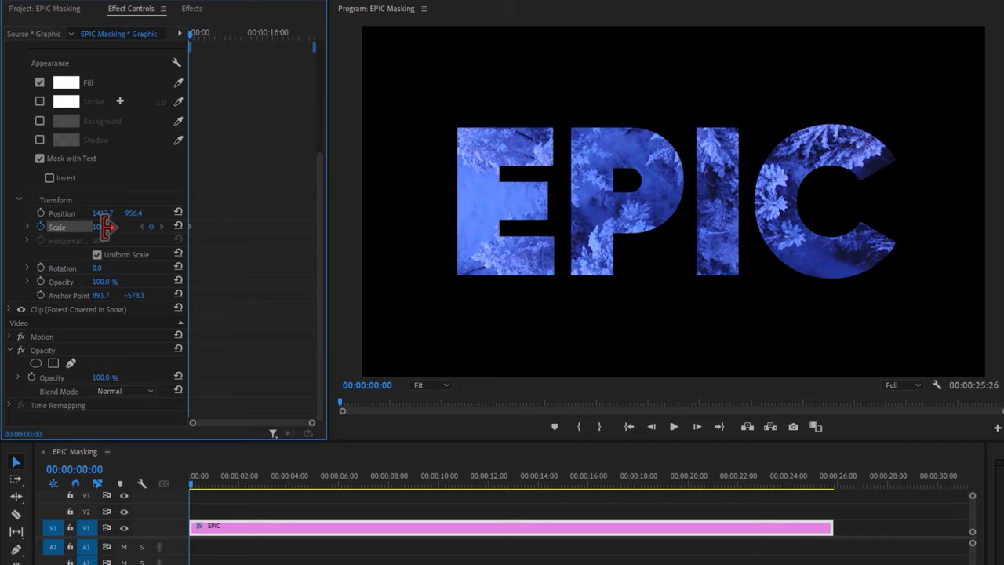
pyautogui.moveTo(113, 227); pyautogui.dragTo(1003, 270)
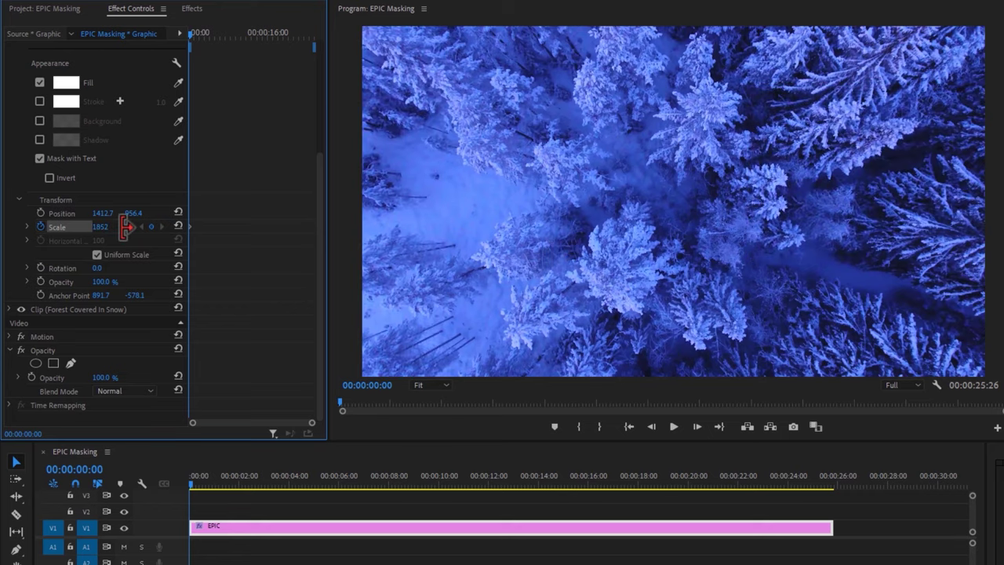
# Step: Add an eased-in Scale keyframe of 100 at 00:00:19:28 and play the zoom back
pyautogui.click(689, 481)
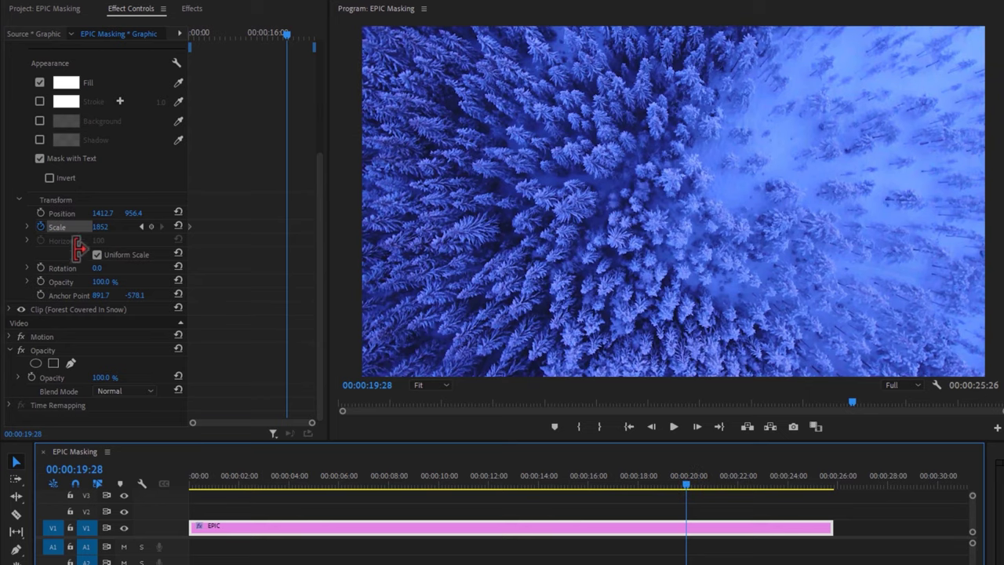
pyautogui.click(102, 227)
pyautogui.write('100')
pyautogui.press('Return')
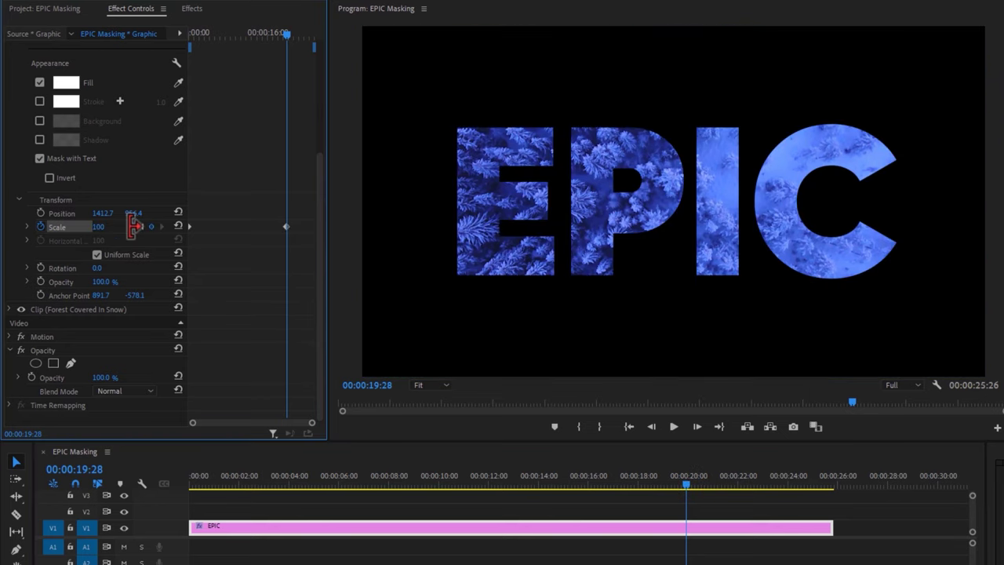
pyautogui.rightClick(285, 227)
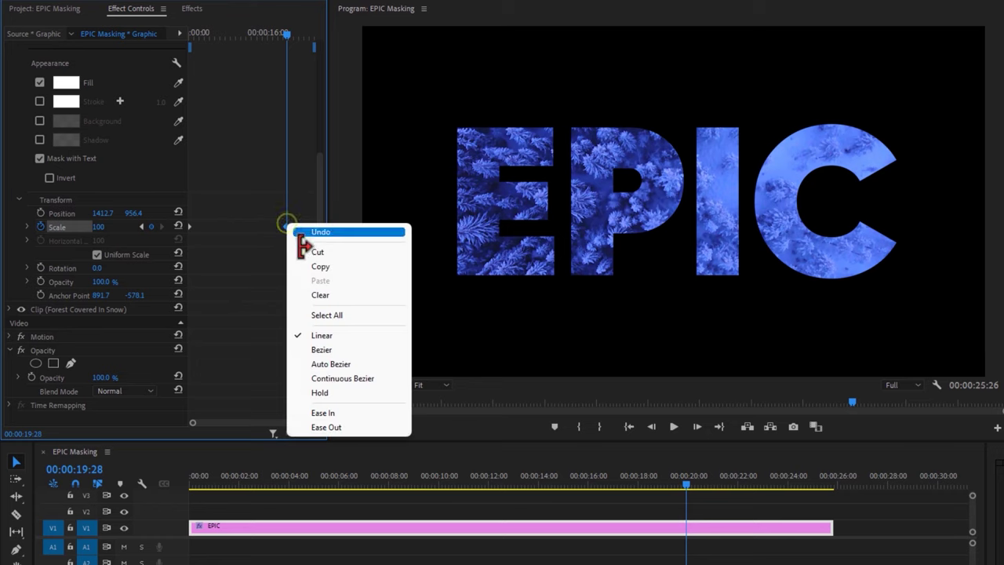
pyautogui.click(353, 409)
pyautogui.press('Home')
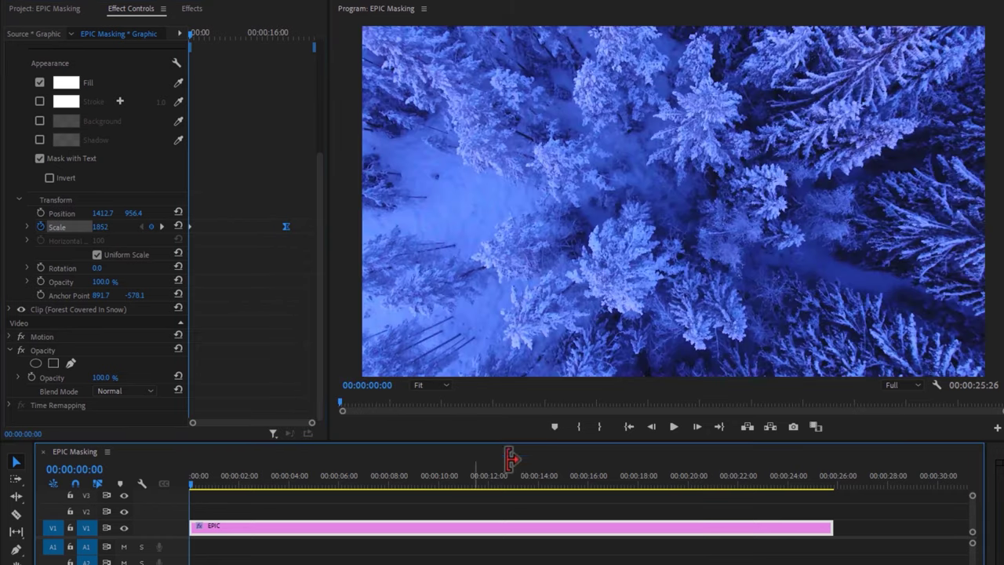
pyautogui.click(670, 427)
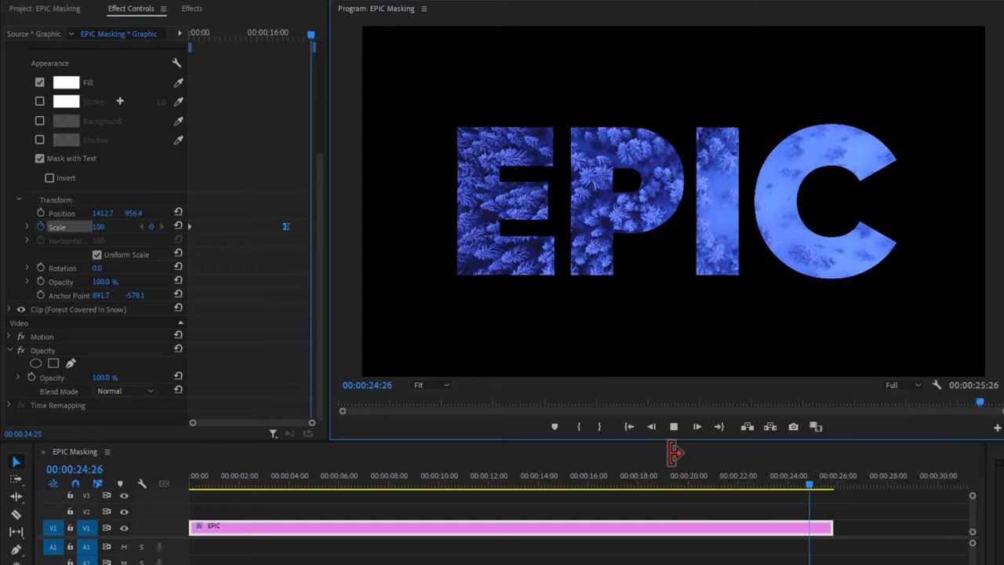
pyautogui.click(673, 425)
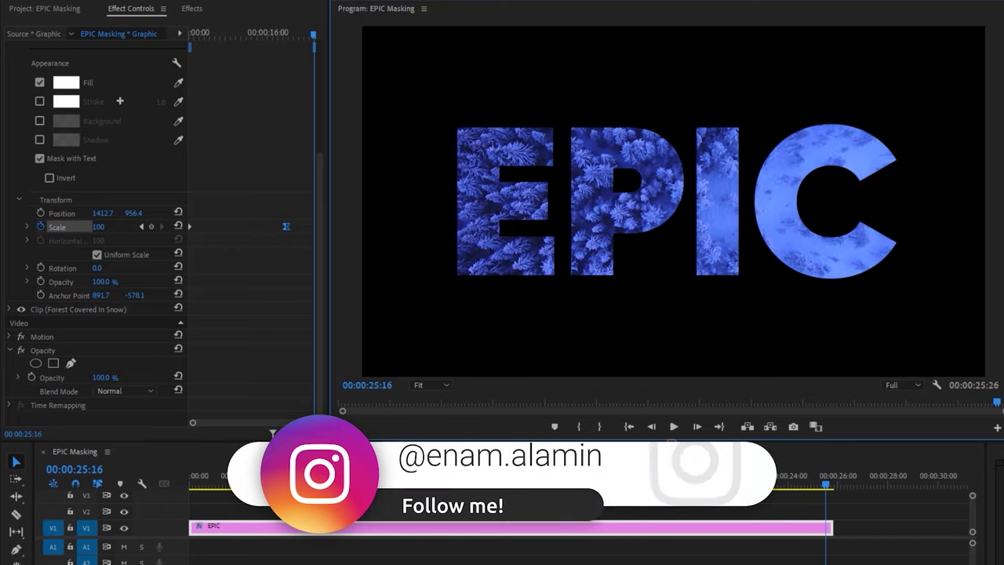